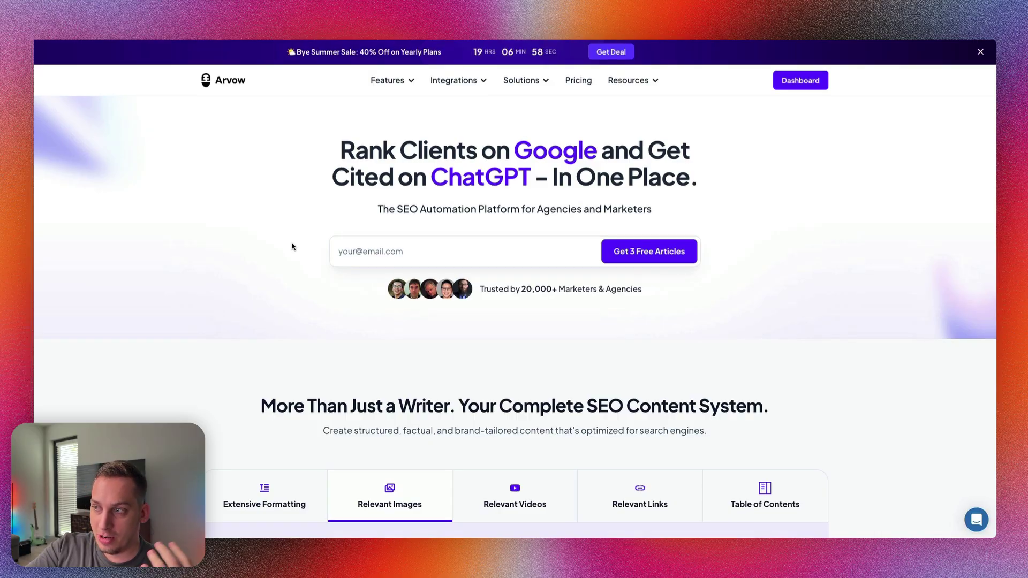
Scroll through the Arvow homepage to review it and bring the hero section into view.
{"action": "scroll", "coordinate": [292, 246], "scroll_direction": "down", "scroll_amount": 20}
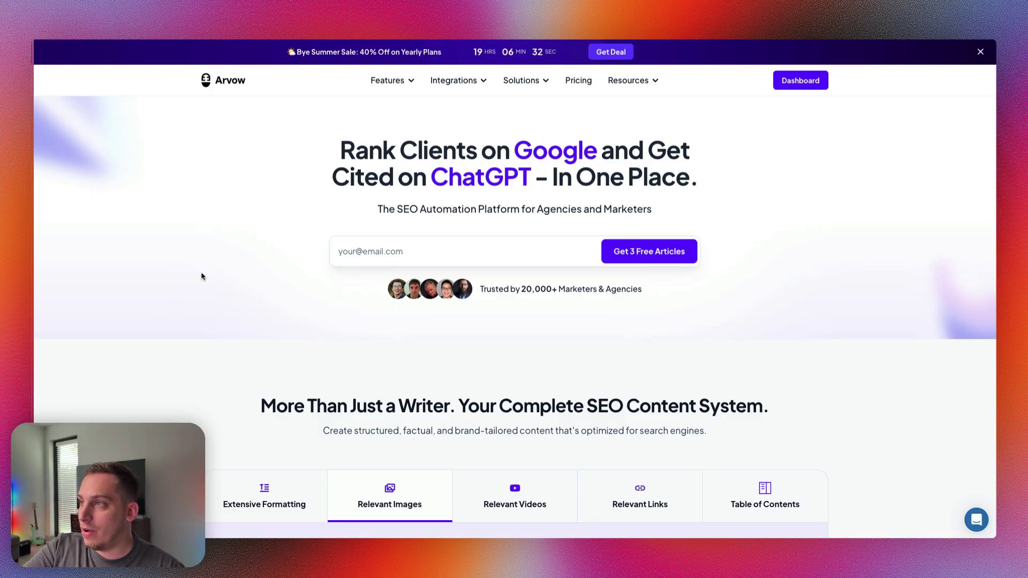
{"action": "scroll", "coordinate": [202, 277], "scroll_direction": "down", "scroll_amount": 10}
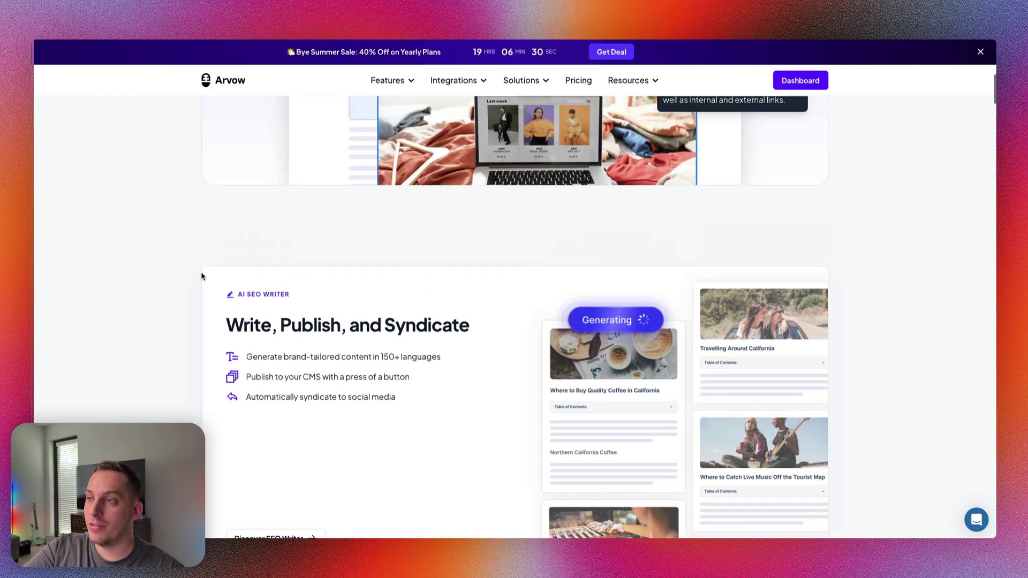
{"action": "scroll", "coordinate": [202, 277], "scroll_direction": "down", "scroll_amount": 8}
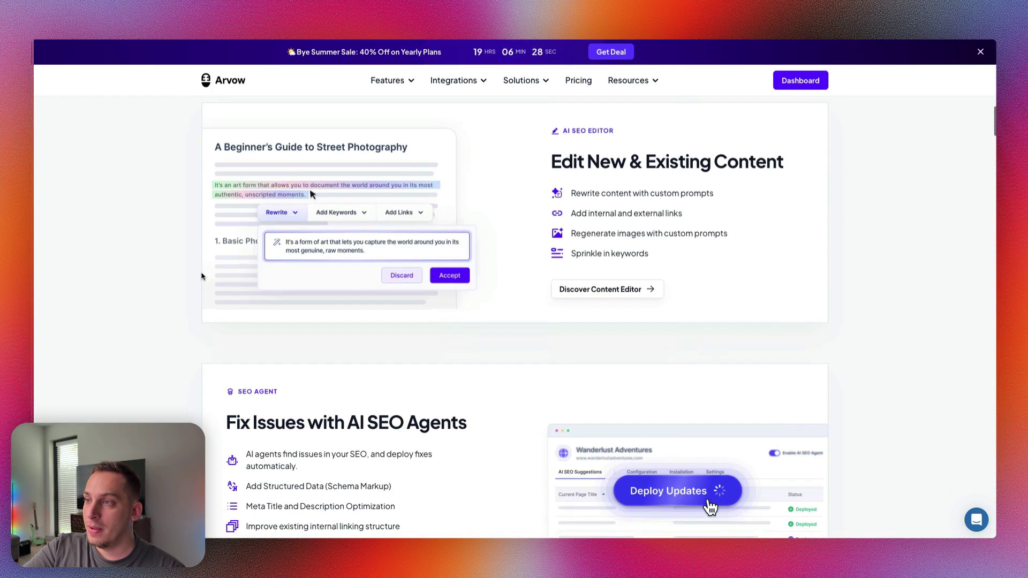
{"action": "scroll", "coordinate": [202, 276], "scroll_direction": "down", "scroll_amount": 10}
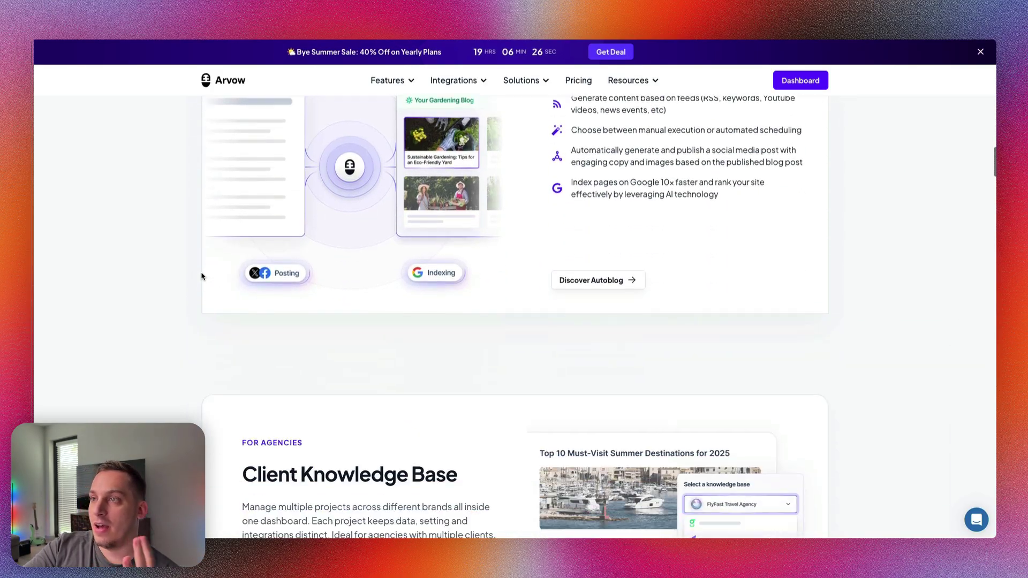
{"action": "scroll", "coordinate": [202, 276], "scroll_direction": "down", "scroll_amount": 8}
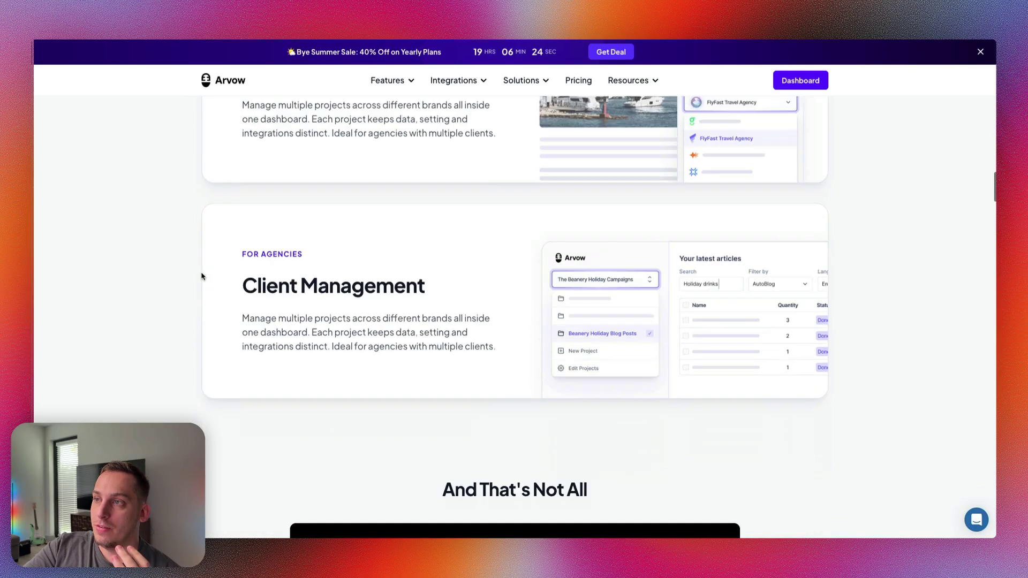
{"action": "scroll", "coordinate": [202, 277], "scroll_direction": "down", "scroll_amount": 3}
{"action": "scroll", "coordinate": [202, 276], "scroll_direction": "up", "scroll_amount": 15}
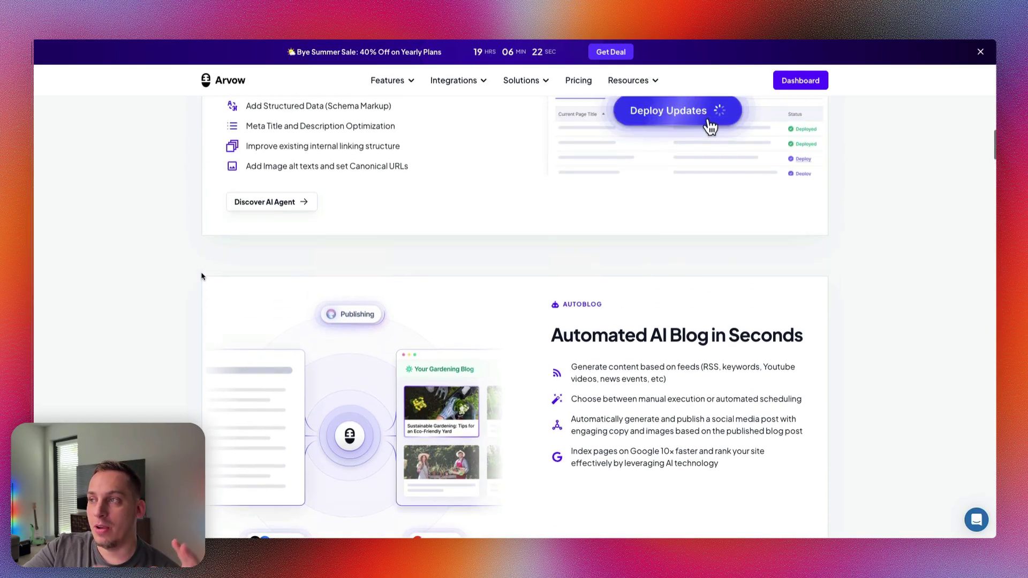
{"action": "scroll", "coordinate": [202, 276], "scroll_direction": "up", "scroll_amount": 10}
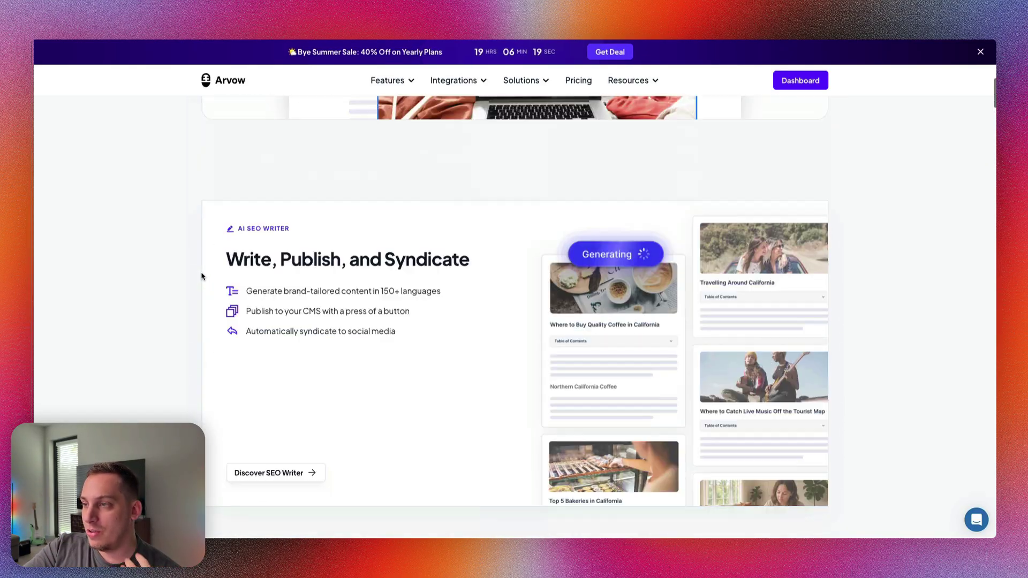
{"action": "scroll", "coordinate": [202, 276], "scroll_direction": "up", "scroll_amount": 4}
{"action": "scroll", "coordinate": [202, 276], "scroll_direction": "down", "scroll_amount": 10}
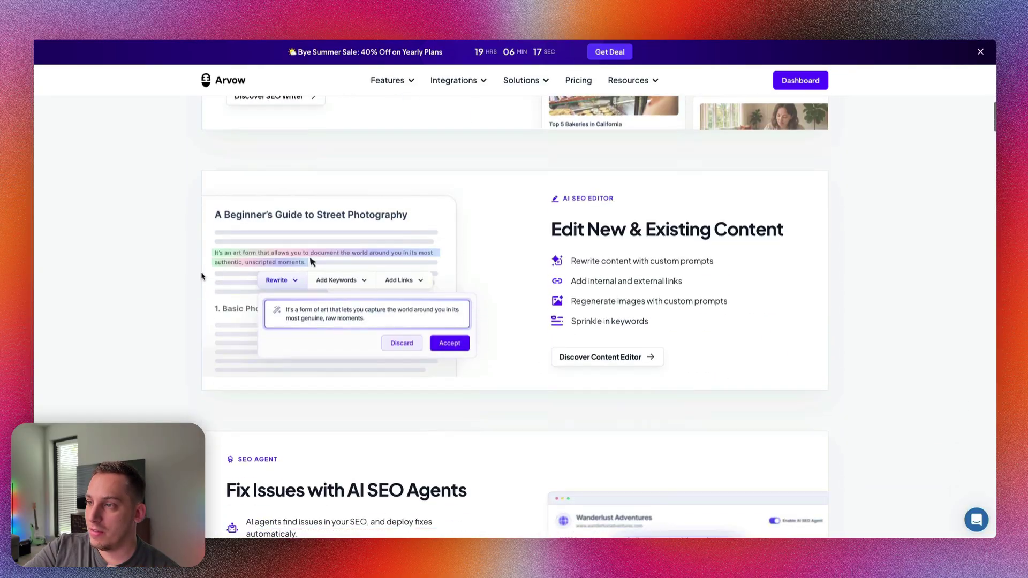
{"action": "scroll", "coordinate": [202, 276], "scroll_direction": "down", "scroll_amount": 10}
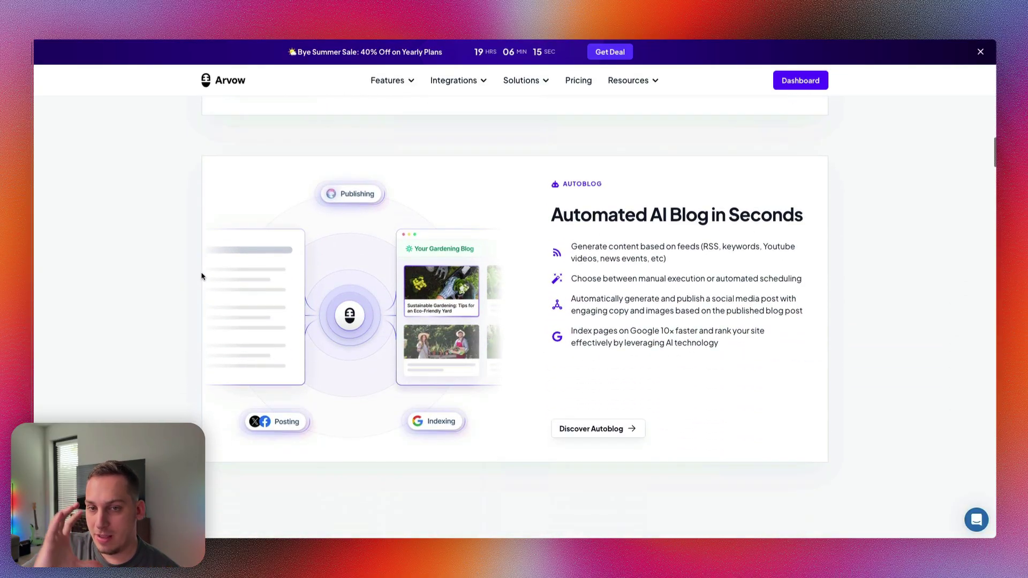
{"action": "scroll", "coordinate": [202, 277], "scroll_direction": "down", "scroll_amount": 1}
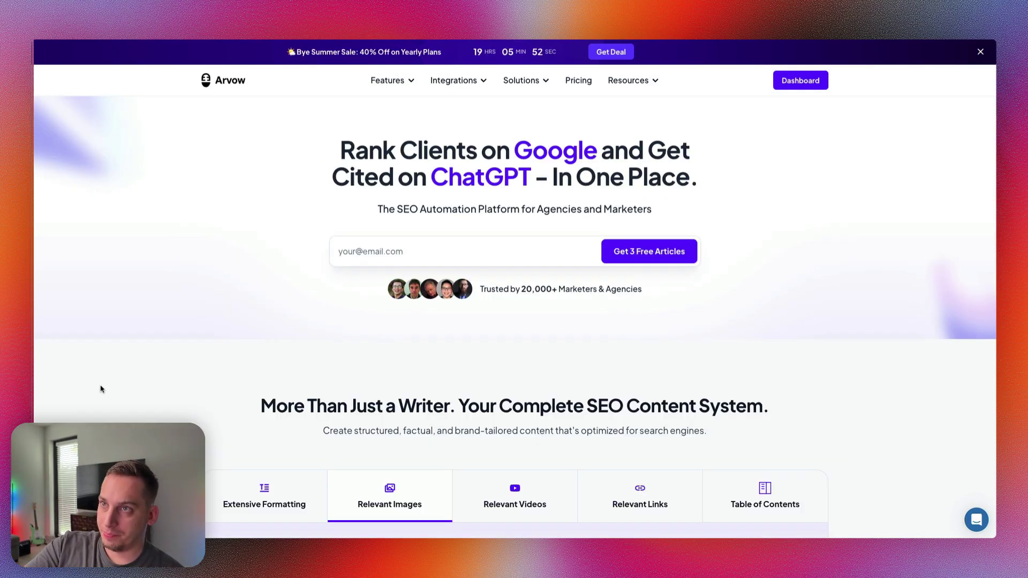
Screenshot the Arvow hero region and attach it to the new ChatGPT chat.
{"action": "key", "text": "super+shift+4"}
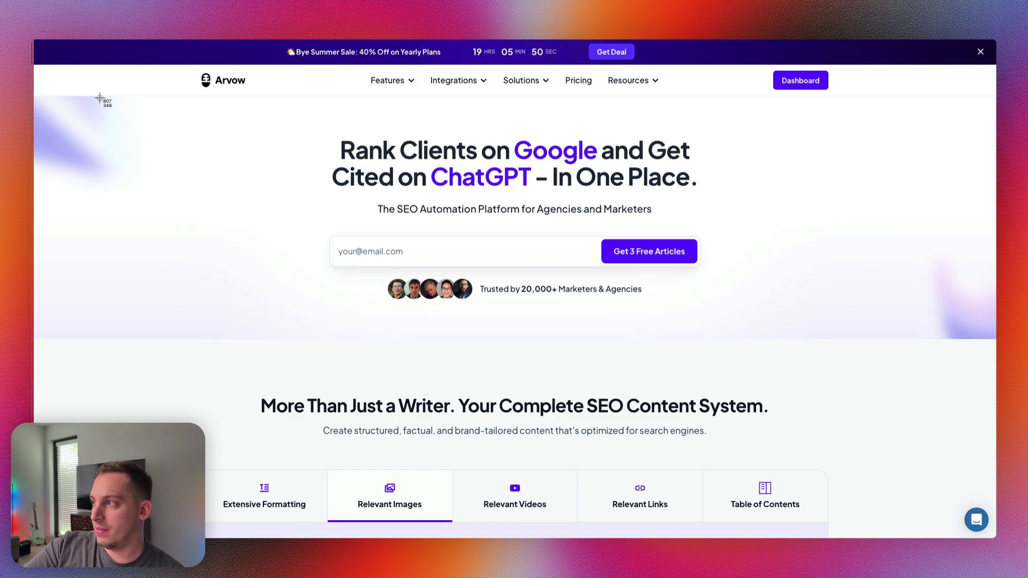
{"action": "left_click_drag", "start_coordinate": [100, 97], "coordinate": [946, 350]}
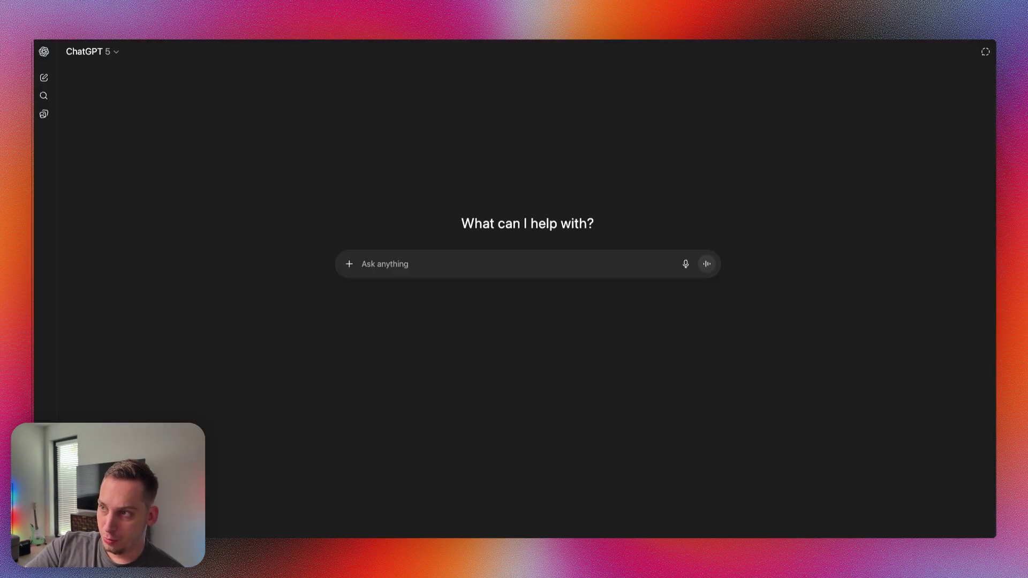
{"action": "left_click_drag", "start_coordinate": [936, 509], "coordinate": [459, 241]}
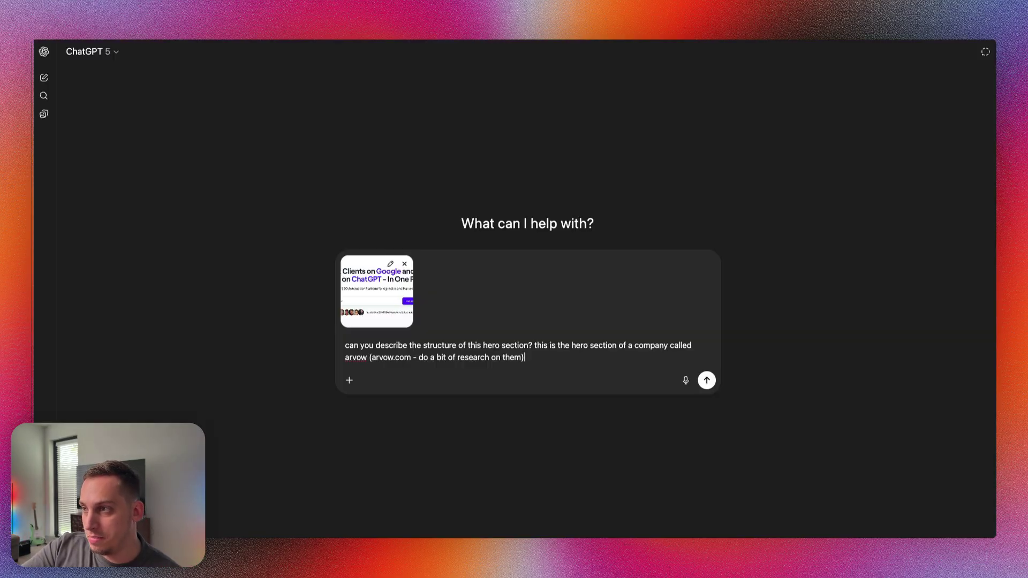
Send the hero screenshot with its prompt and read the What is Arvow passage.
{"action": "left_click", "coordinate": [707, 380]}
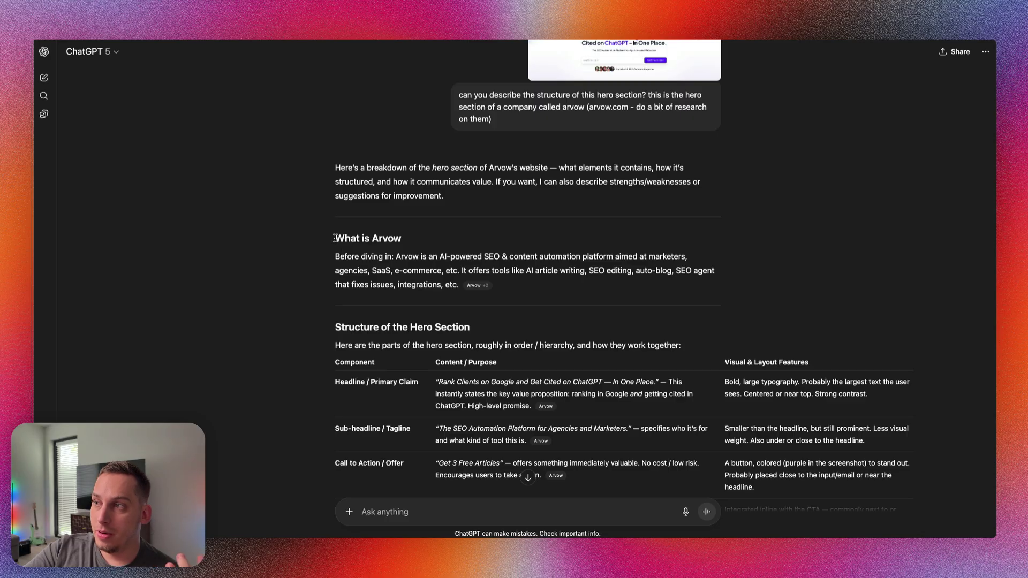
{"action": "left_click_drag", "start_coordinate": [334, 238], "coordinate": [405, 263]}
{"action": "left_click", "coordinate": [423, 265]}
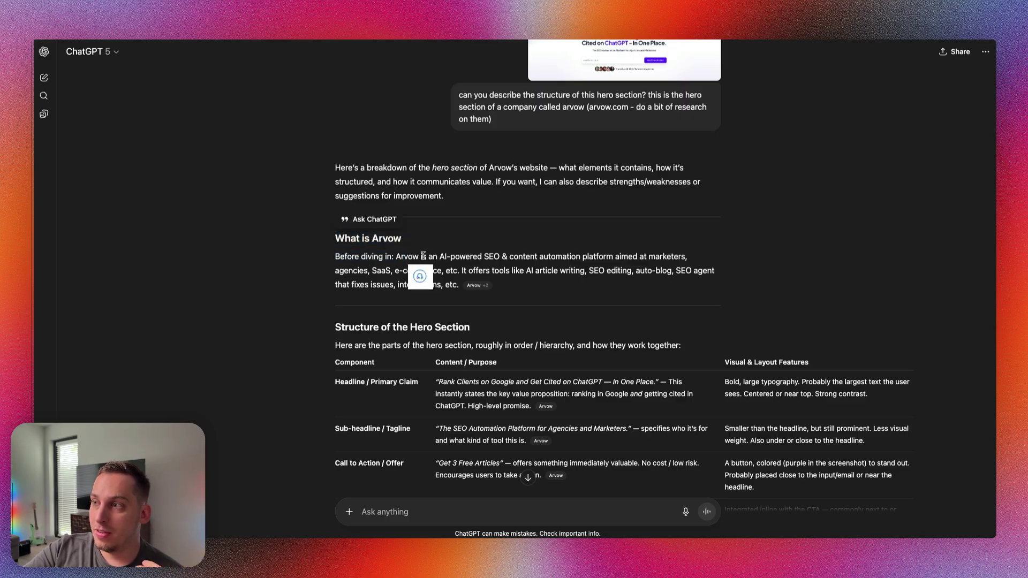
{"action": "mouse_move", "coordinate": [479, 290]}
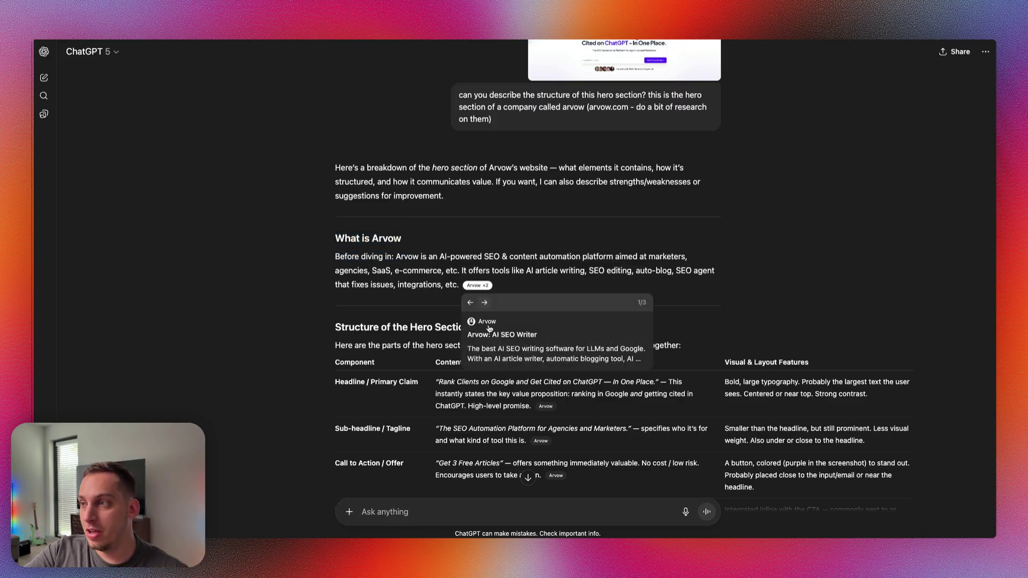
{"action": "scroll", "coordinate": [488, 329], "scroll_direction": "down", "scroll_amount": 15}
{"action": "scroll", "coordinate": [440, 303], "scroll_direction": "up", "scroll_amount": 12}
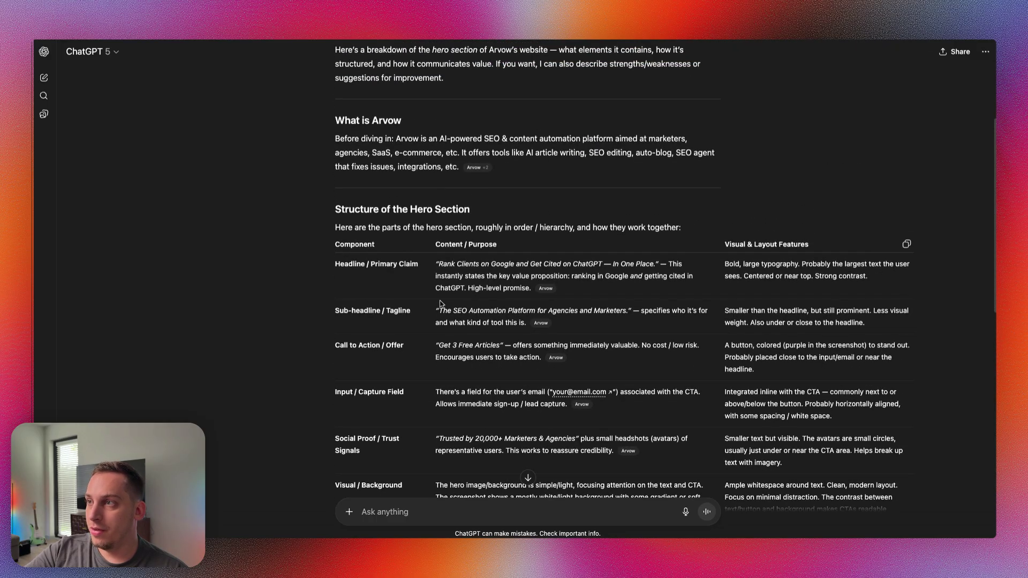
Review the hero structure rows and compare the trusted-by marketers count on the Arvow site.
{"action": "left_click_drag", "start_coordinate": [335, 209], "coordinate": [471, 222]}
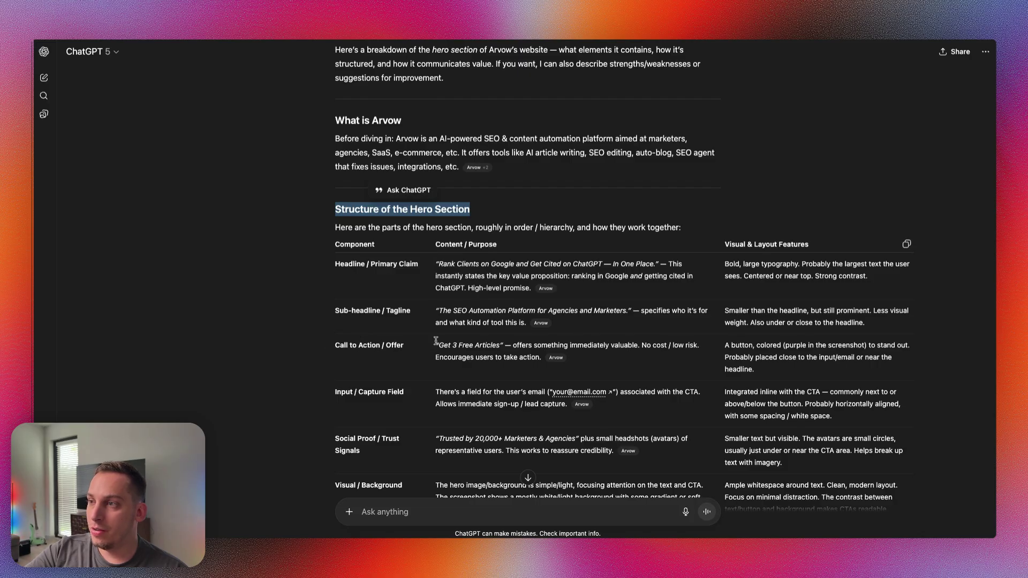
{"action": "left_click_drag", "start_coordinate": [434, 344], "coordinate": [501, 346]}
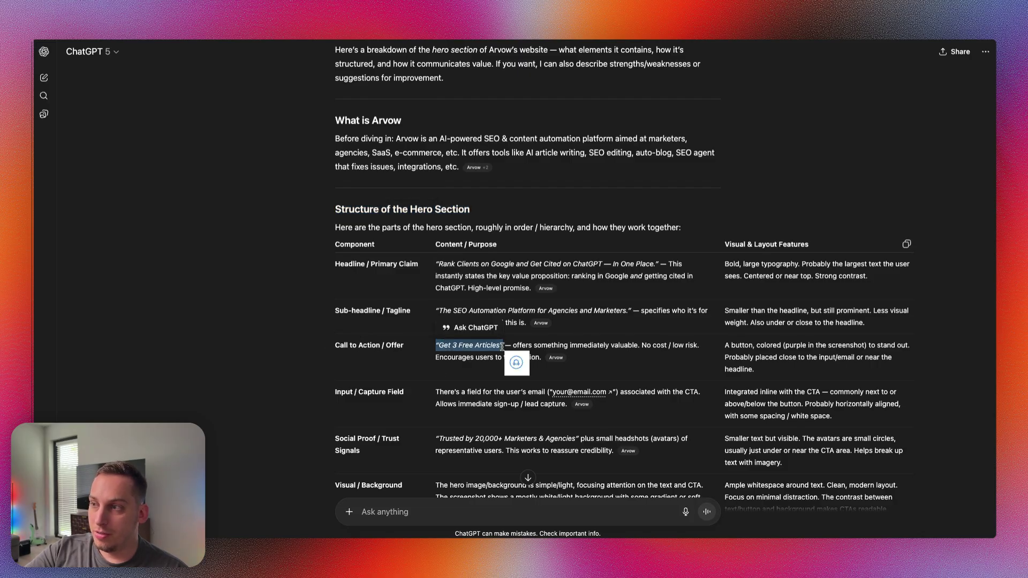
{"action": "left_click", "coordinate": [352, 389]}
{"action": "left_click_drag", "start_coordinate": [336, 391], "coordinate": [337, 363]}
{"action": "scroll", "coordinate": [463, 443], "scroll_direction": "down", "scroll_amount": 3}
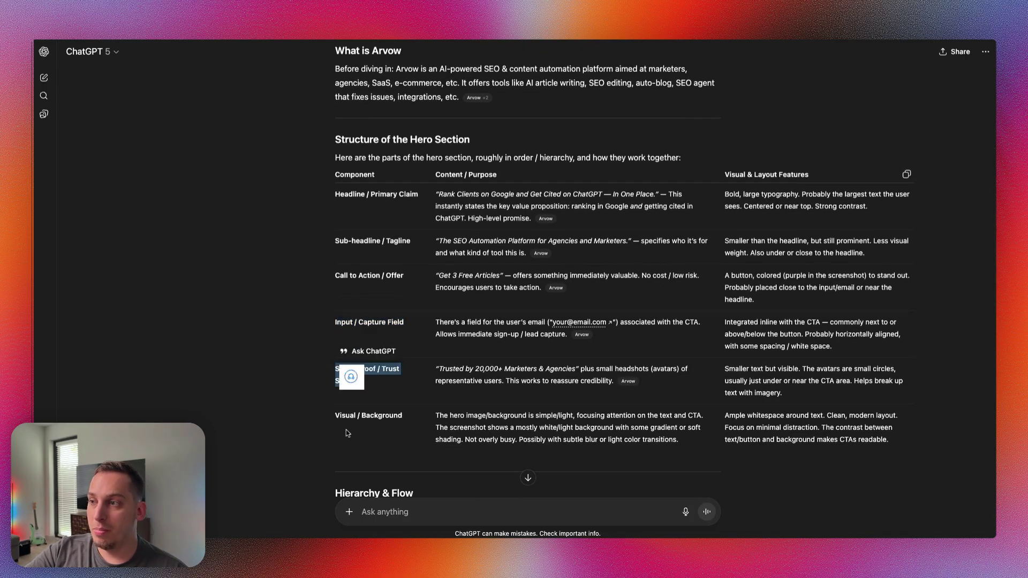
{"action": "left_click", "coordinate": [338, 418]}
{"action": "left_click_drag", "start_coordinate": [336, 414], "coordinate": [404, 415]}
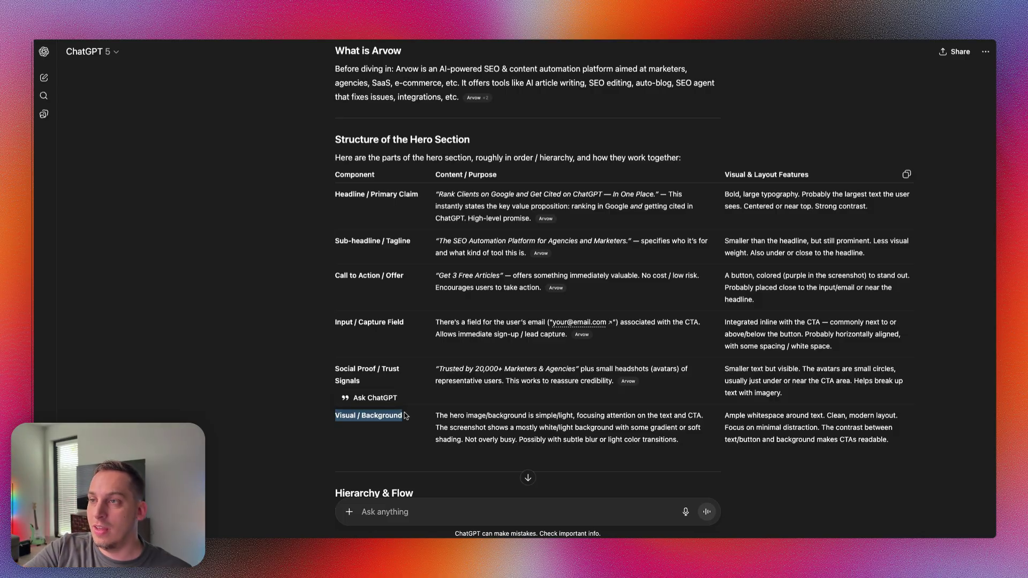
{"action": "key", "text": "super+Tab"}
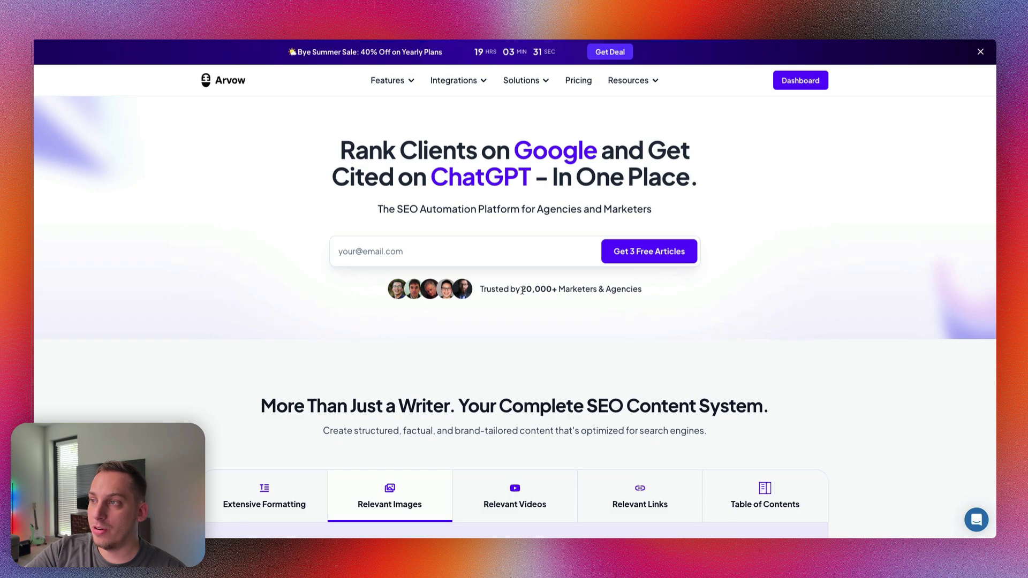
{"action": "left_click_drag", "start_coordinate": [522, 290], "coordinate": [645, 291]}
{"action": "key", "text": "super+Tab"}
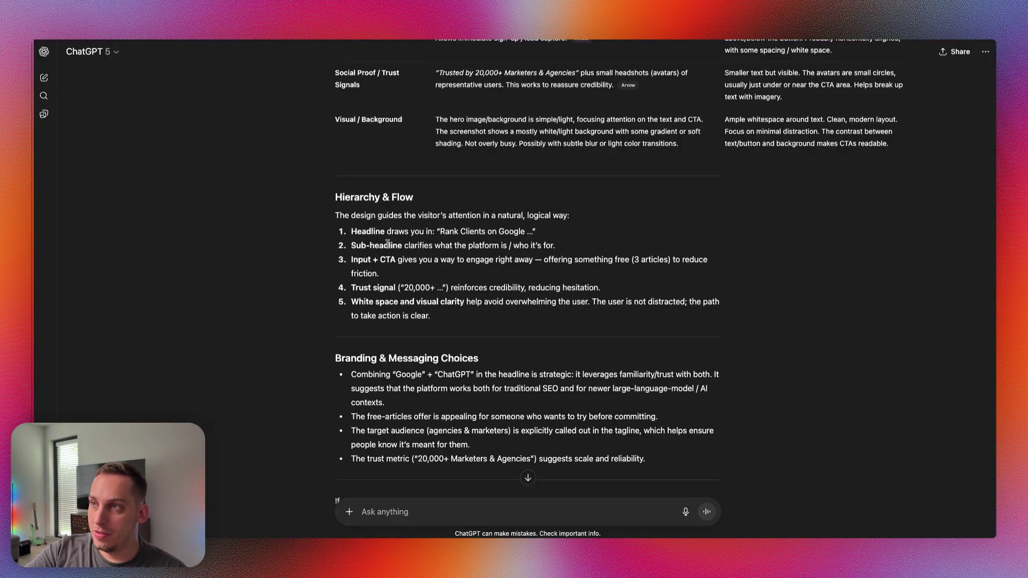
Highlight the Hierarchy & Flow and Branding & Messaging Choices sections of the reply.
{"action": "scroll", "coordinate": [349, 225], "scroll_direction": "down", "scroll_amount": 3}
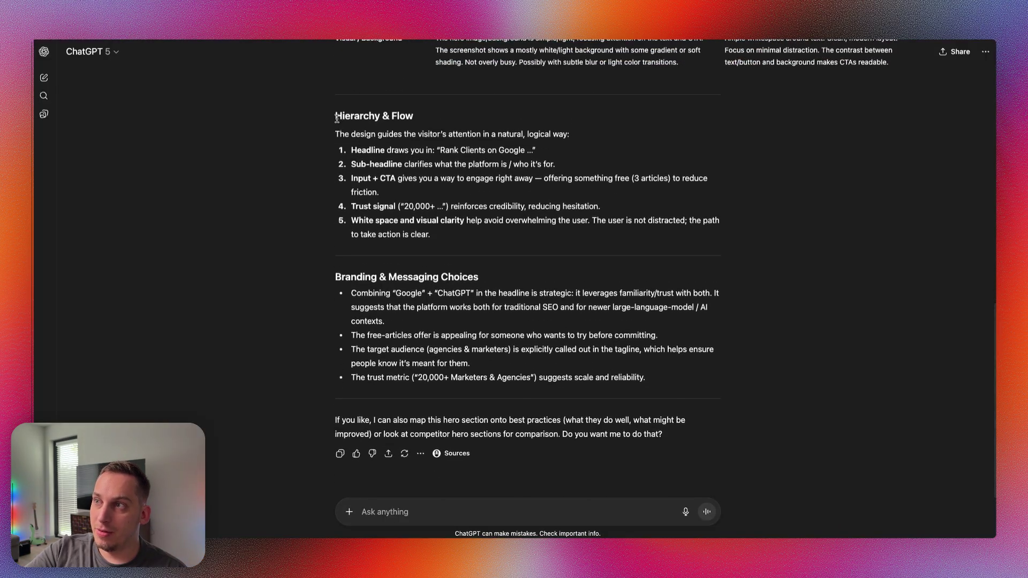
{"action": "left_click_drag", "start_coordinate": [341, 116], "coordinate": [411, 120]}
{"action": "left_click_drag", "start_coordinate": [352, 155], "coordinate": [450, 160]}
{"action": "left_click", "coordinate": [359, 166]}
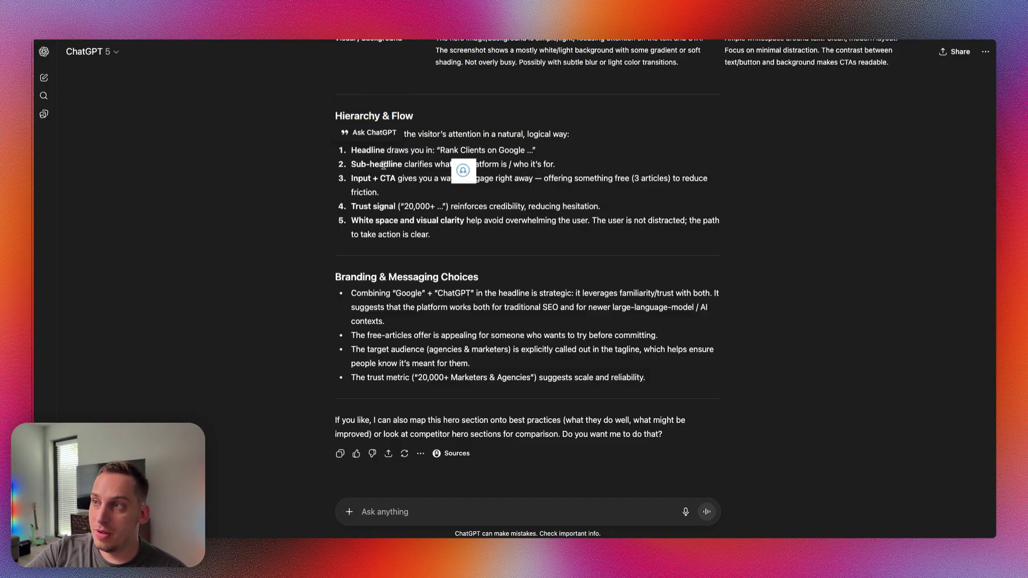
{"action": "scroll", "coordinate": [449, 217], "scroll_direction": "down", "scroll_amount": 1}
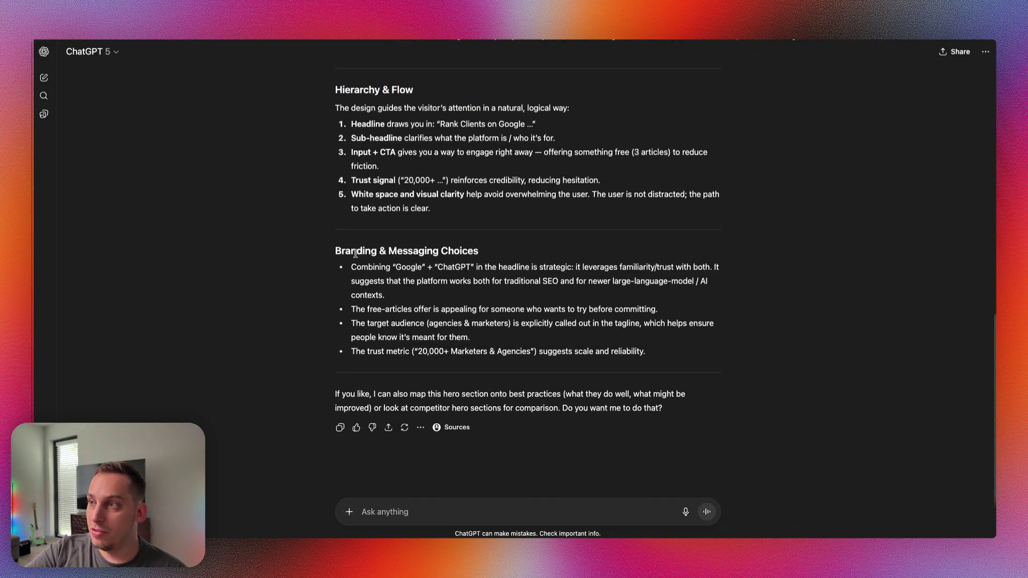
{"action": "left_click_drag", "start_coordinate": [340, 248], "coordinate": [443, 252]}
Highlight the Add Visual Context, Strengthen the Social Proof, and Sharpen the CTA and Offer suggestions.
{"action": "left_click", "coordinate": [425, 348]}
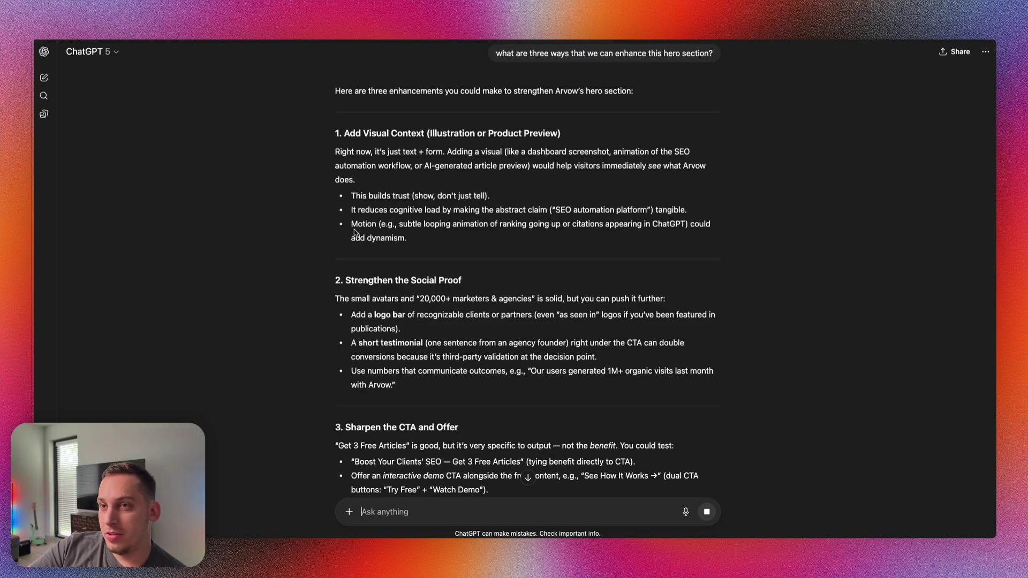
{"action": "scroll", "coordinate": [355, 233], "scroll_direction": "down", "scroll_amount": 1}
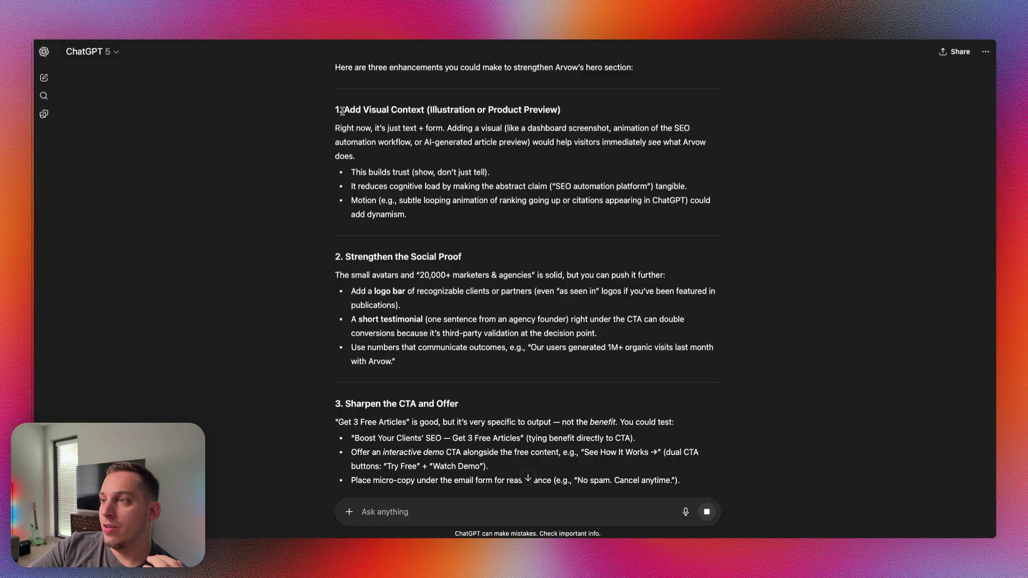
{"action": "left_click_drag", "start_coordinate": [343, 110], "coordinate": [424, 111]}
{"action": "left_click_drag", "start_coordinate": [346, 258], "coordinate": [469, 258]}
{"action": "scroll", "coordinate": [360, 321], "scroll_direction": "down", "scroll_amount": 3}
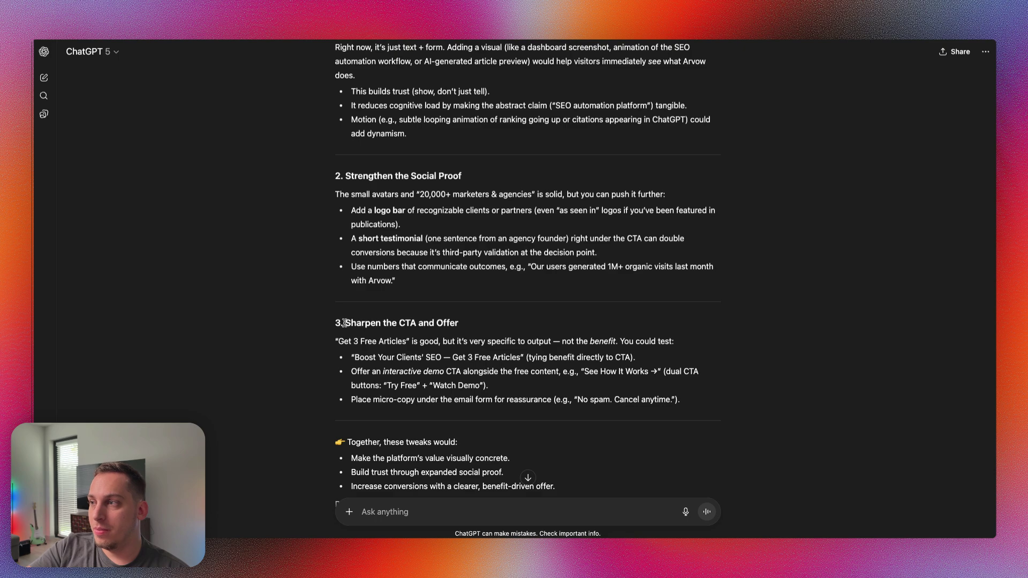
{"action": "left_click_drag", "start_coordinate": [345, 323], "coordinate": [456, 322]}
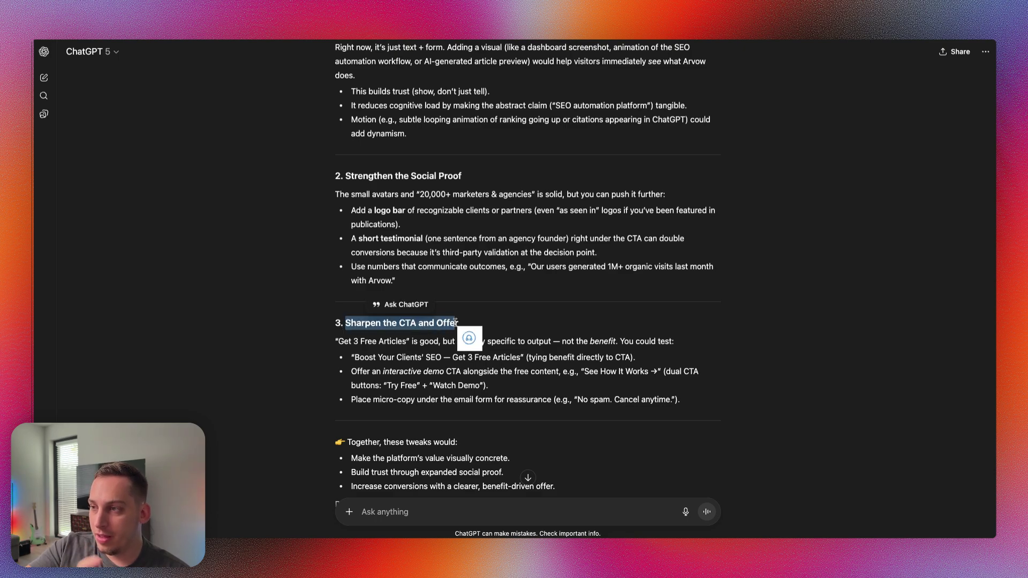
Read the 'Together, these tweaks would' summary and revisit the Social Proof suggestion.
{"action": "left_click", "coordinate": [456, 321]}
{"action": "scroll", "coordinate": [391, 372], "scroll_direction": "down", "scroll_amount": 3}
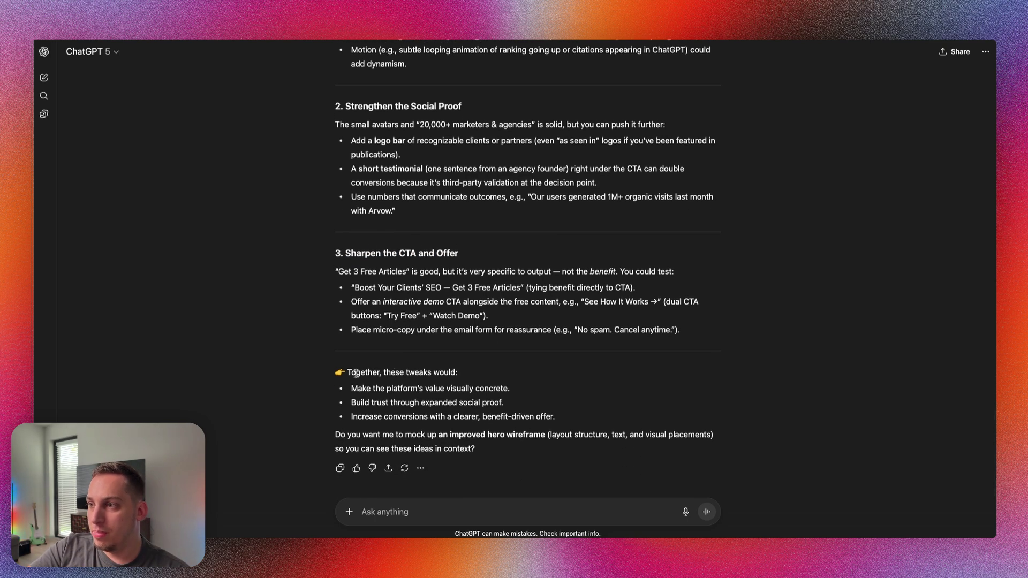
{"action": "left_click_drag", "start_coordinate": [349, 372], "coordinate": [458, 373]}
{"action": "left_click", "coordinate": [417, 396]}
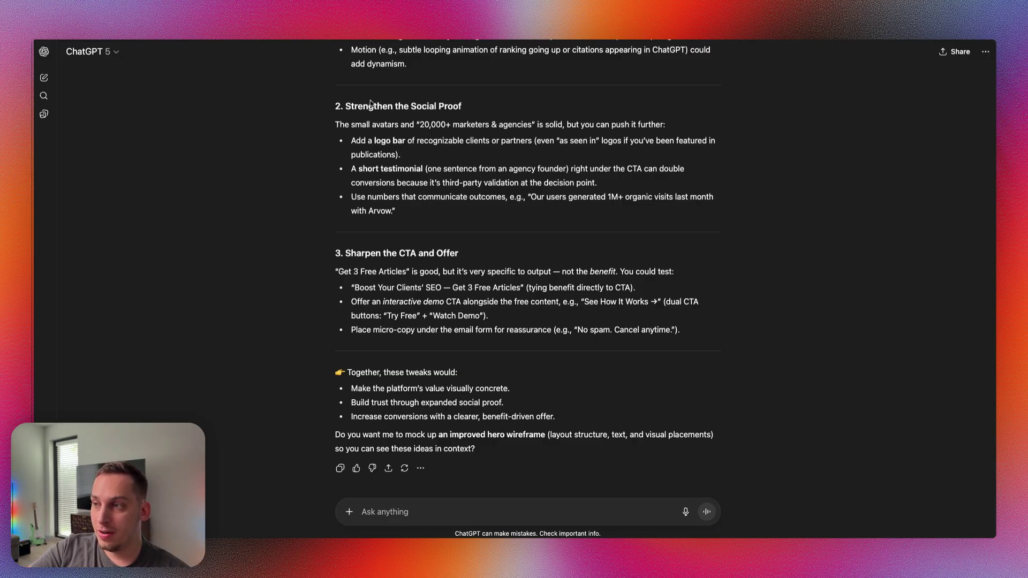
{"action": "left_click_drag", "start_coordinate": [404, 106], "coordinate": [492, 105]}
{"action": "left_click", "coordinate": [366, 434]}
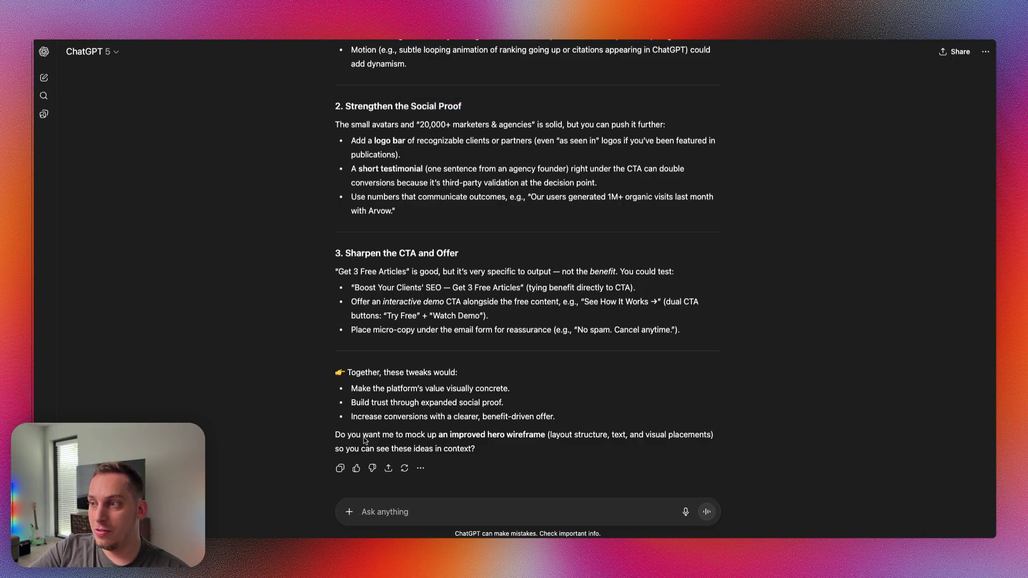
Ask ChatGPT for a design prompt that strengthens Arvow's social proof more visually.
{"action": "type", "text": "help me with a prompt for a design that can strengthen their social proof in a more visual"}
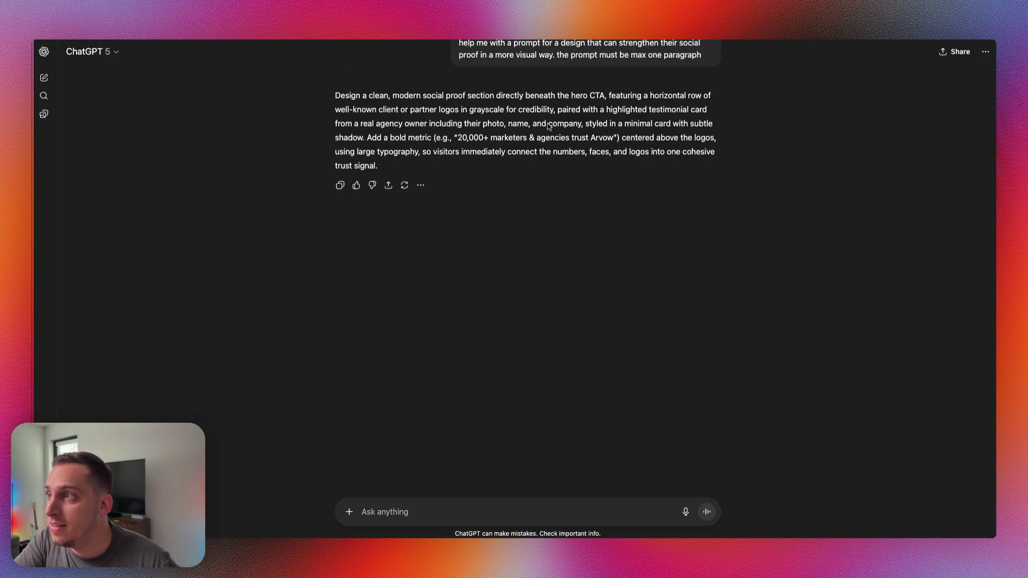
{"action": "left_click_drag", "start_coordinate": [606, 112], "coordinate": [666, 131]}
{"action": "left_click", "coordinate": [377, 138]}
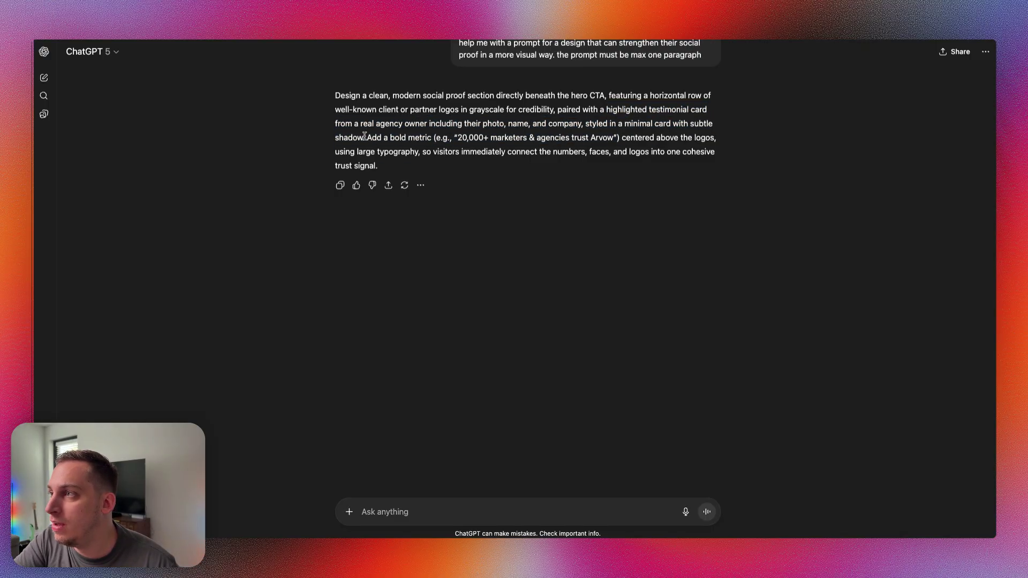
{"action": "left_click_drag", "start_coordinate": [365, 138], "coordinate": [435, 147]}
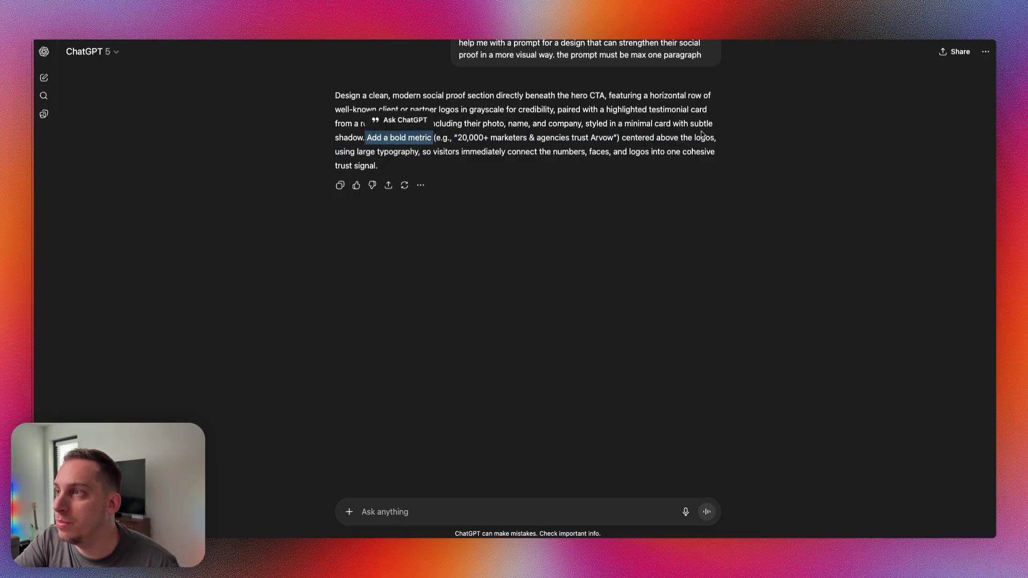
{"action": "left_click", "coordinate": [675, 139]}
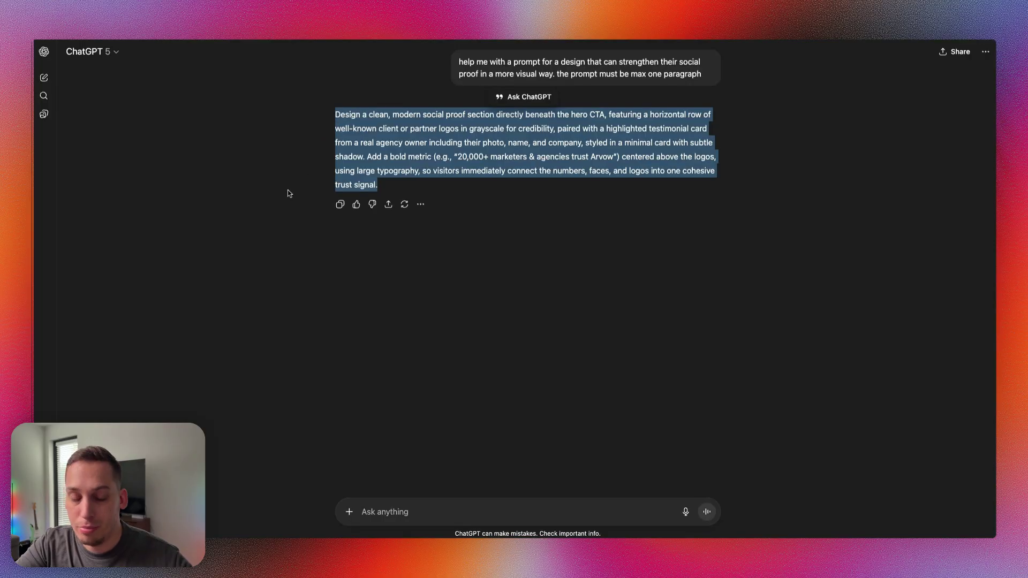
Copy the full social proof design prompt paragraph for MagicPath.
{"action": "left_click", "coordinate": [288, 191]}
{"action": "left_click_drag", "start_coordinate": [392, 185], "coordinate": [318, 111]}
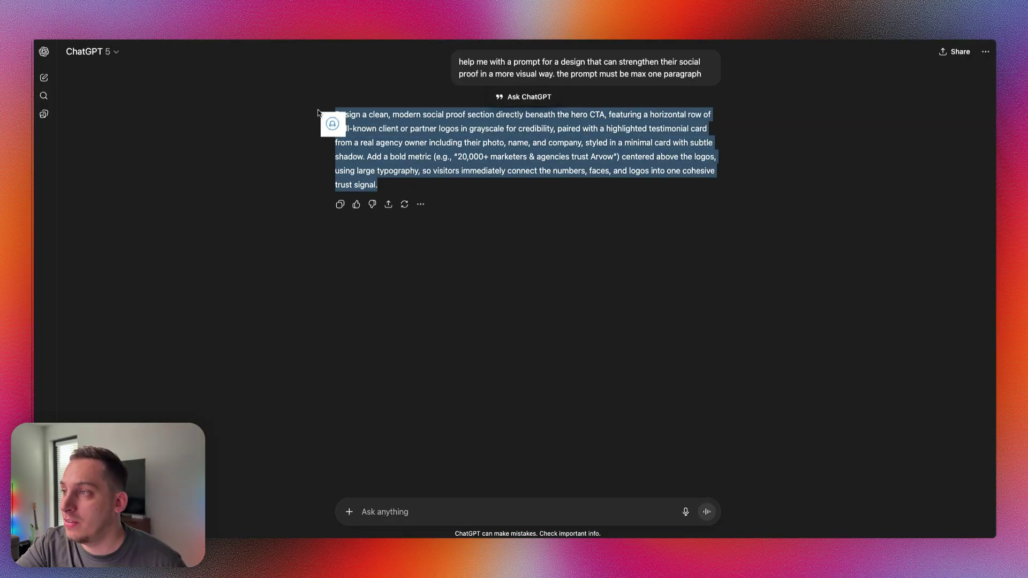
{"action": "key", "text": "super+Tab"}
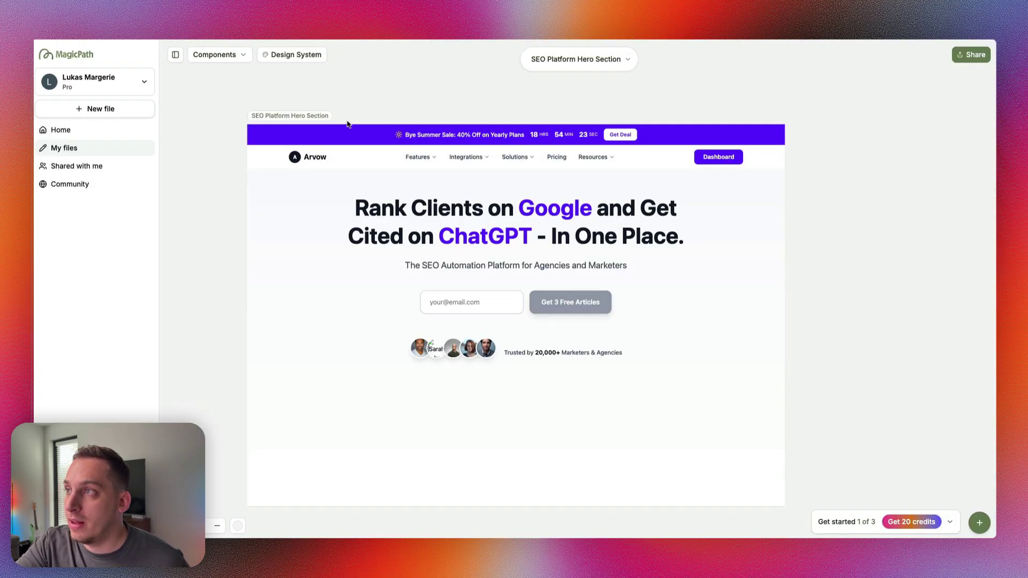
Paste the social proof prompt into the hero frame's AI chat and save the logo row and testimonial card.
{"action": "left_click", "coordinate": [315, 115]}
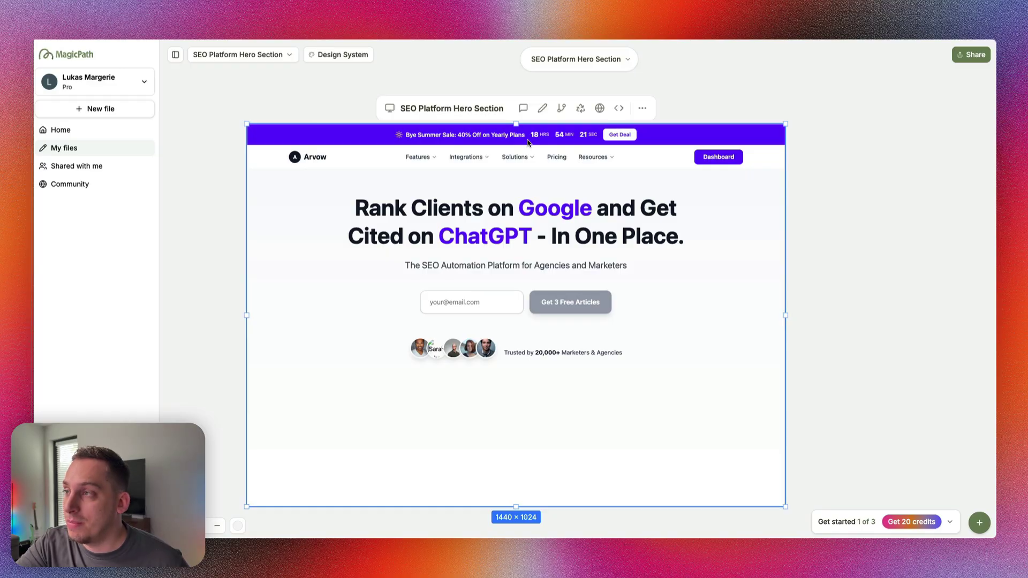
{"action": "left_click", "coordinate": [522, 108]}
{"action": "left_click", "coordinate": [803, 488]}
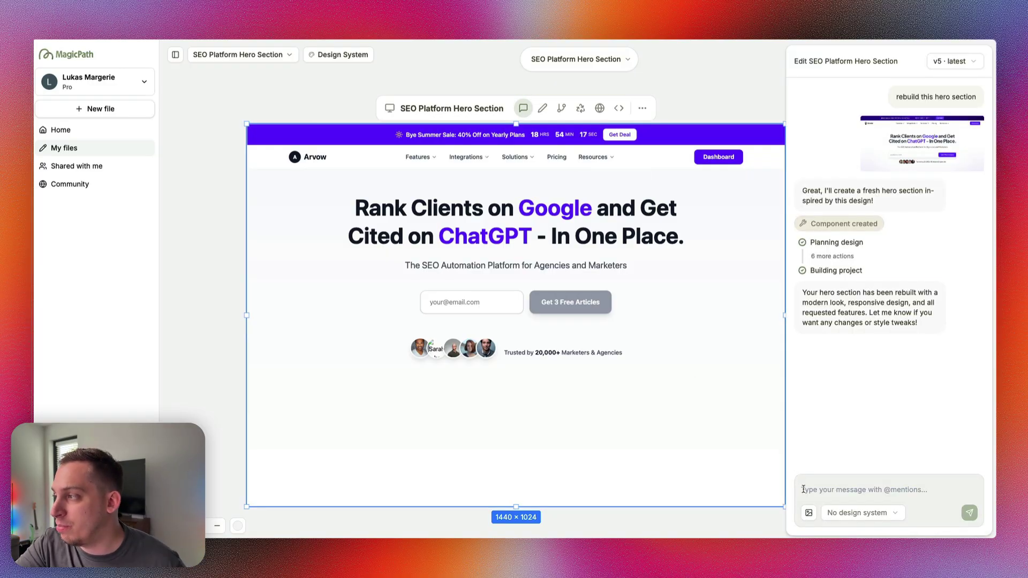
{"action": "key", "text": "super+v"}
{"action": "scroll", "coordinate": [837, 486], "scroll_direction": "down", "scroll_amount": 5}
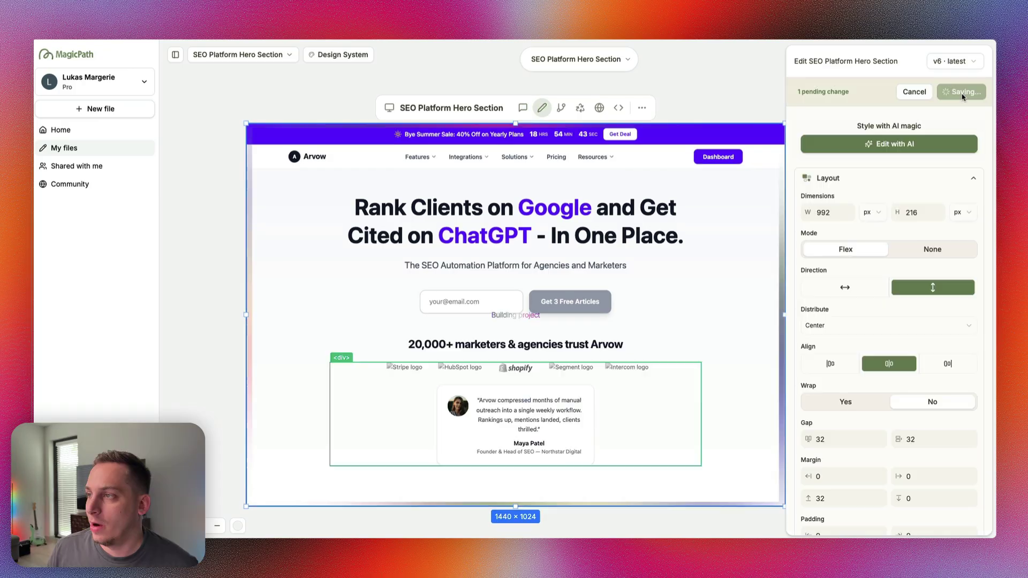
{"action": "left_click", "coordinate": [962, 97]}
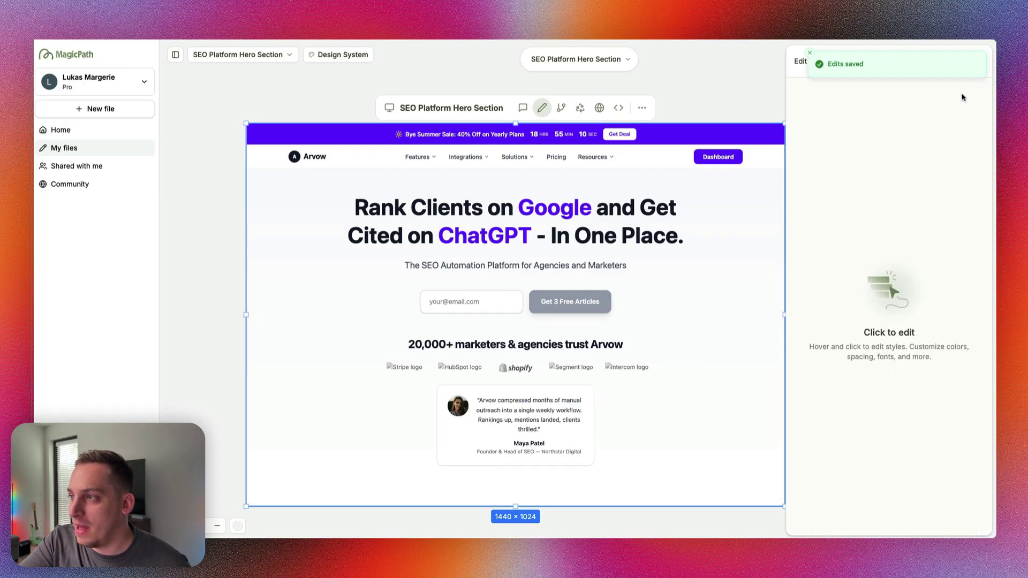
{"action": "scroll", "coordinate": [741, 91], "scroll_direction": "right", "scroll_amount": 2}
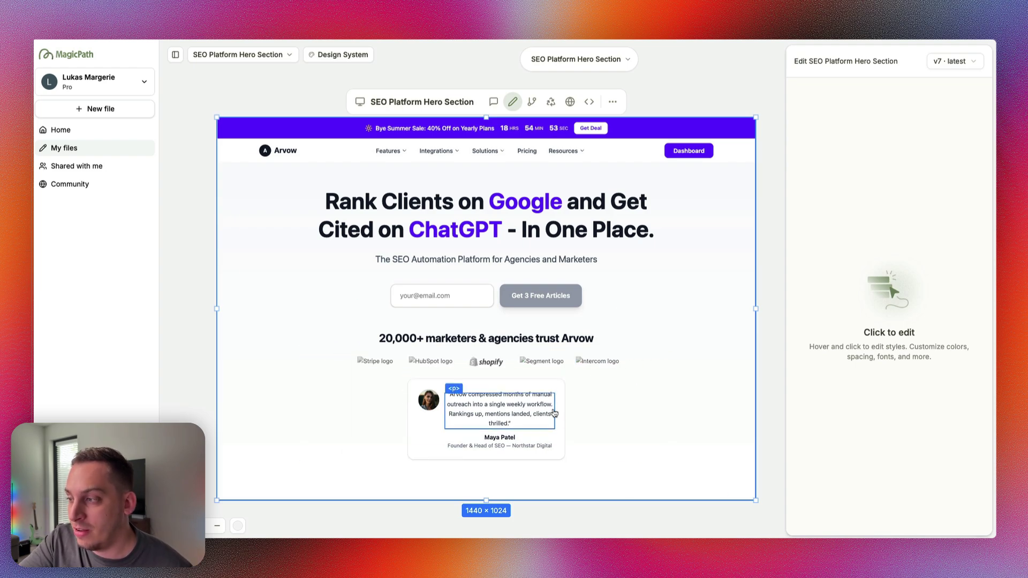
Copy ChatGPT's rotating testimonial carousel with animated 20,000+ counter paragraph.
{"action": "left_click", "coordinate": [177, 363]}
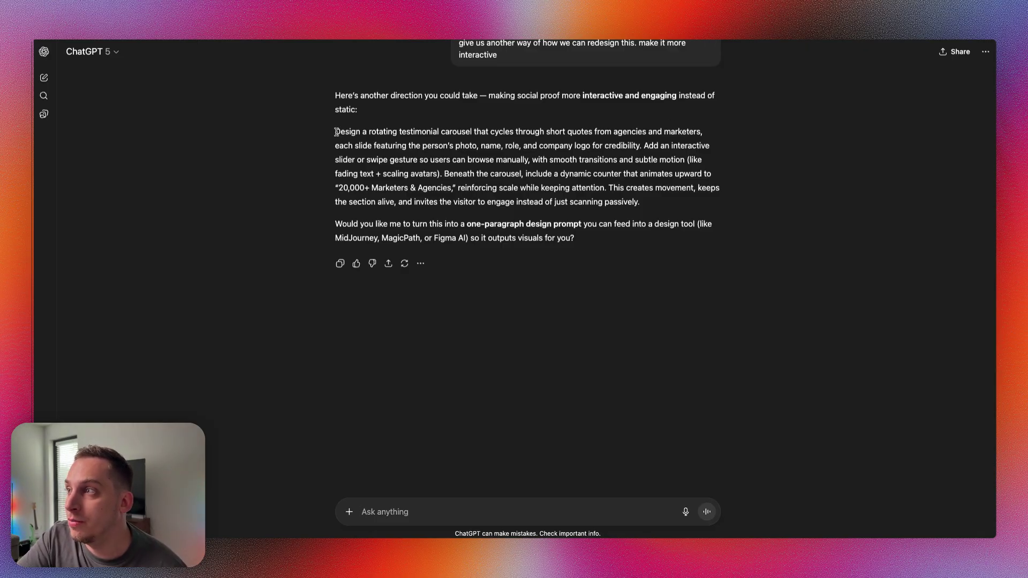
{"action": "left_click_drag", "start_coordinate": [337, 131], "coordinate": [644, 201]}
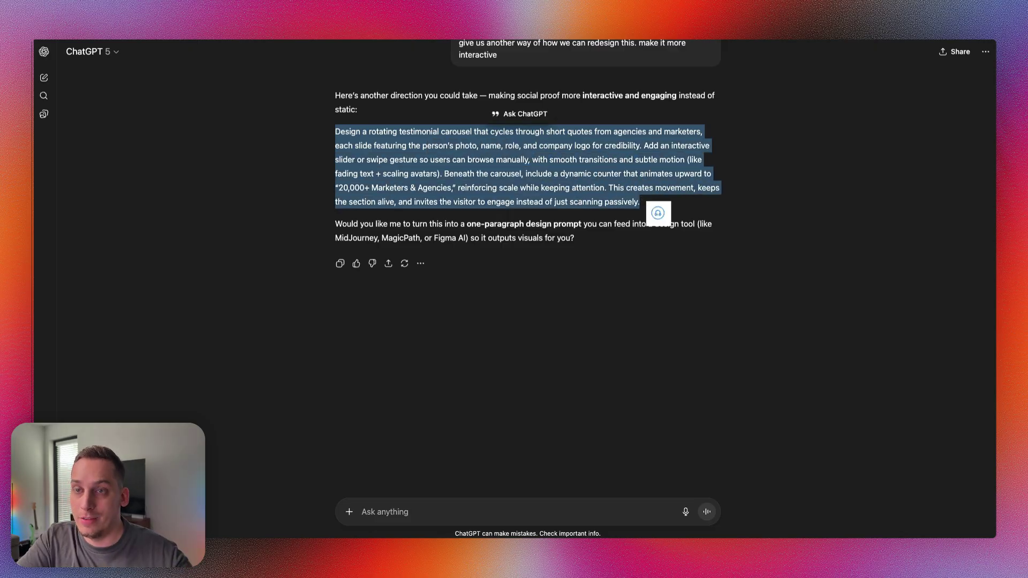
{"action": "key", "text": "super+Tab"}
Duplicate the hero frame and regenerate the copy with a testimonial carousel above a 20,000+ counter.
{"action": "left_click", "coordinate": [282, 109]}
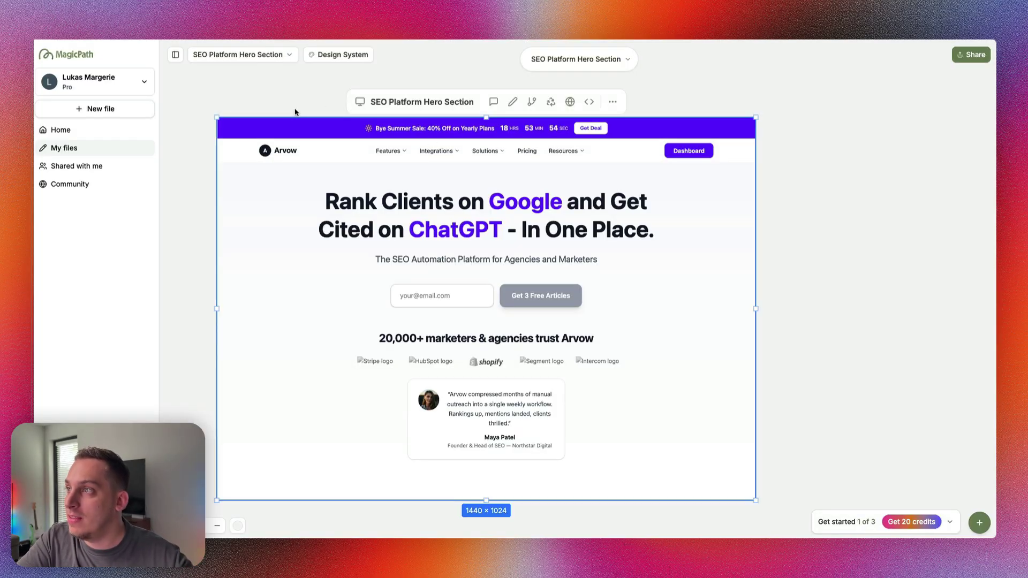
{"action": "key", "text": "super+d"}
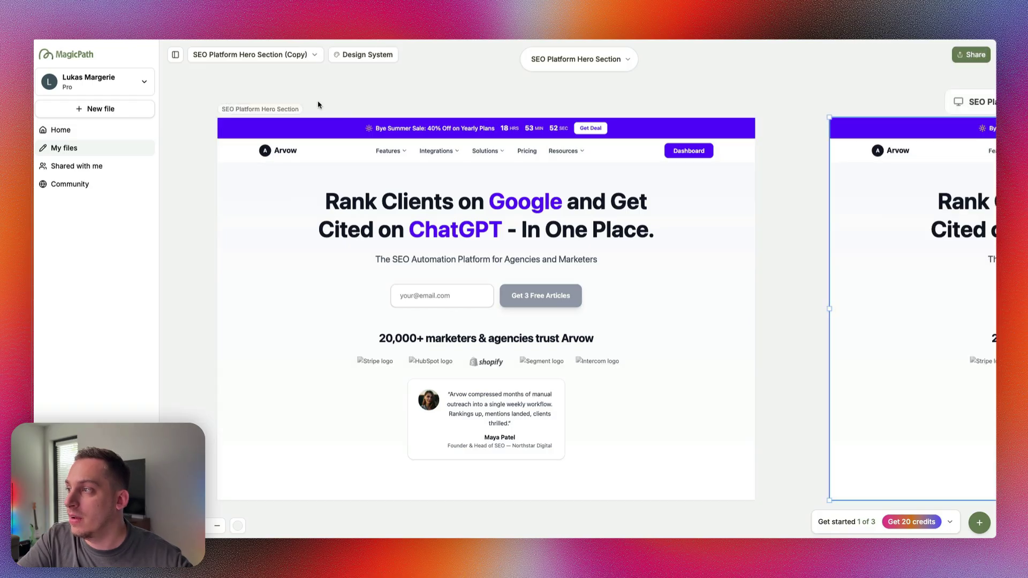
{"action": "scroll", "coordinate": [408, 98], "scroll_direction": "right", "scroll_amount": 10}
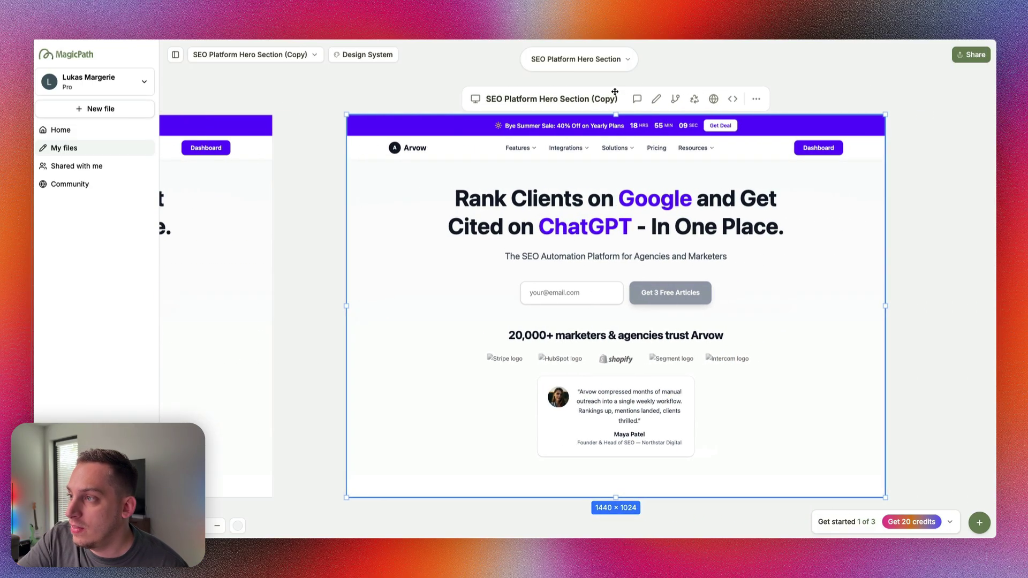
{"action": "left_click", "coordinate": [656, 99]}
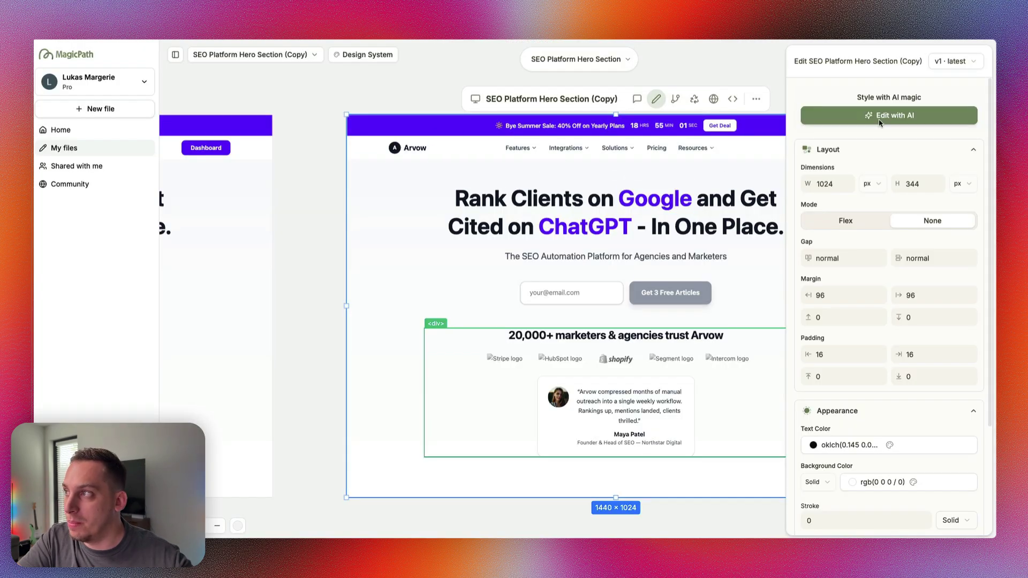
{"action": "left_click", "coordinate": [878, 122]}
{"action": "key", "text": "ctrl+v"}
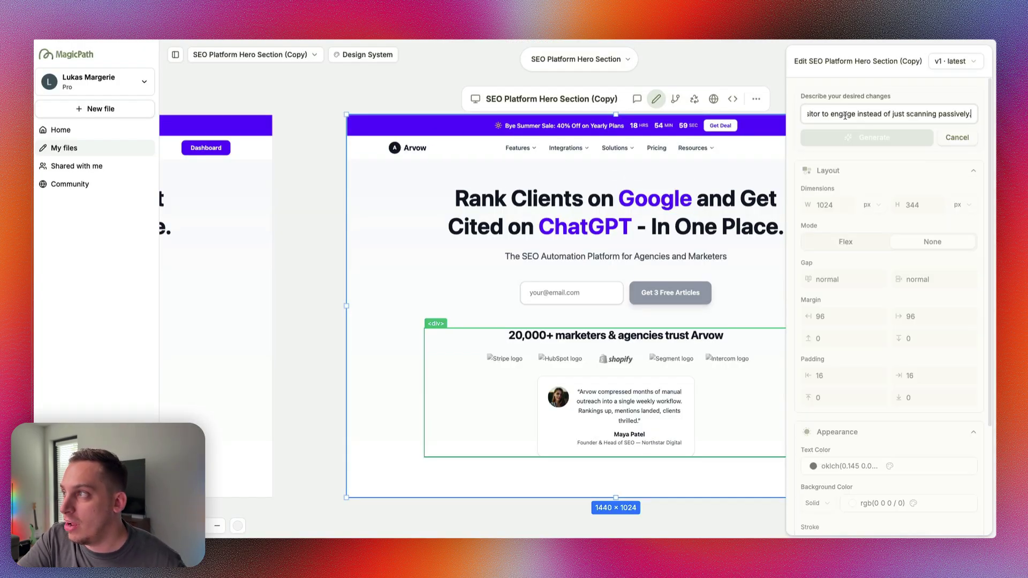
{"action": "left_click", "coordinate": [844, 140]}
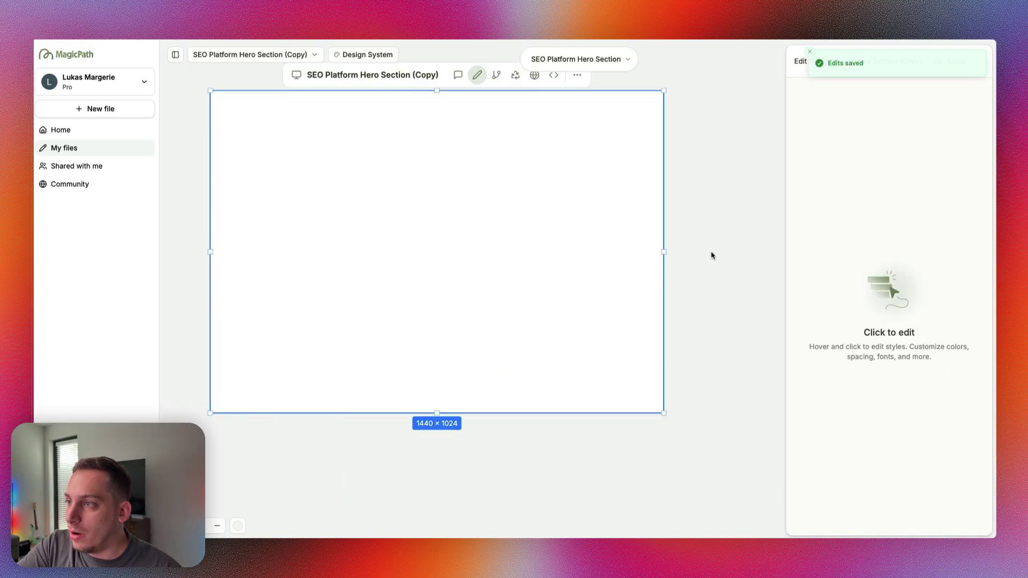
{"action": "left_click", "coordinate": [712, 255]}
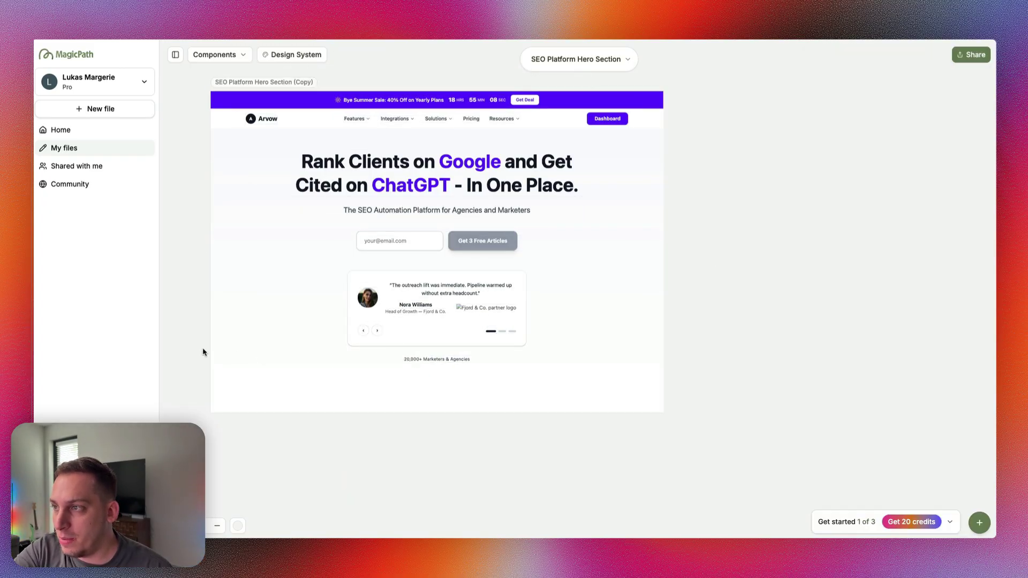
{"action": "scroll", "coordinate": [202, 351], "scroll_direction": "up", "scroll_amount": 2}
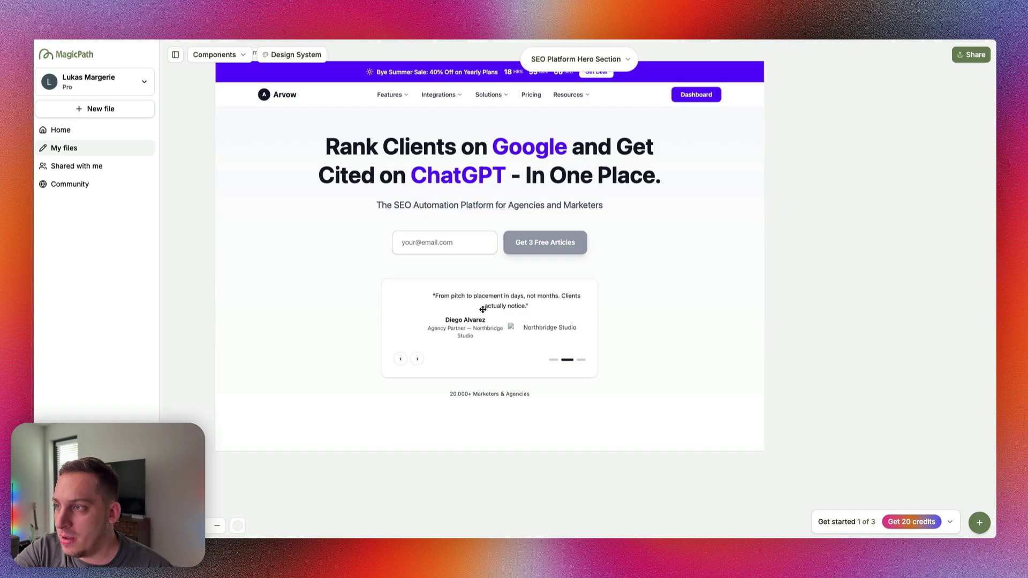
{"action": "left_click", "coordinate": [410, 362]}
{"action": "left_click", "coordinate": [402, 357]}
{"action": "left_click", "coordinate": [403, 356]}
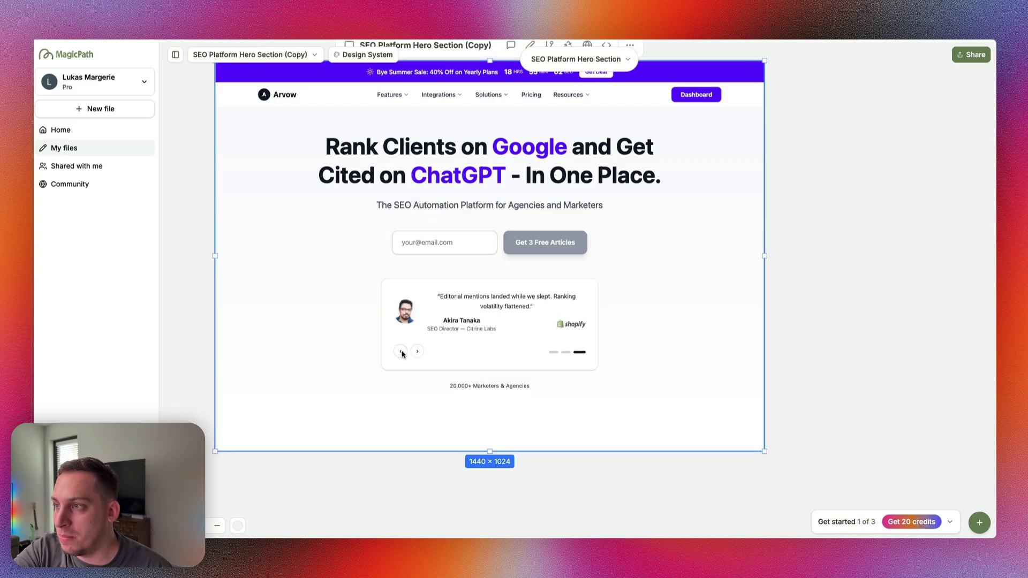
{"action": "left_click", "coordinate": [403, 356]}
{"action": "left_click", "coordinate": [403, 357]}
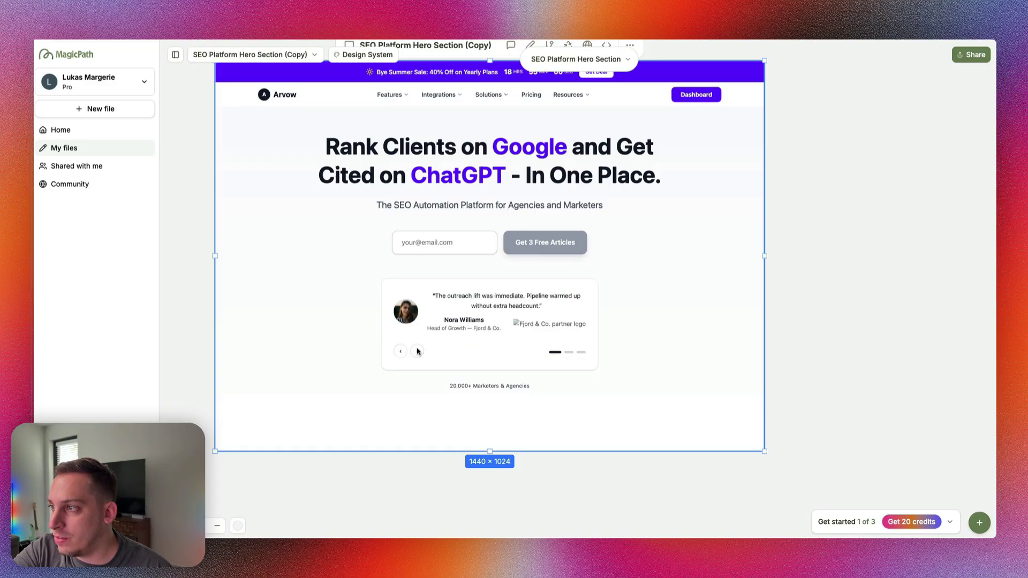
{"action": "left_click", "coordinate": [417, 358]}
{"action": "left_click", "coordinate": [579, 360]}
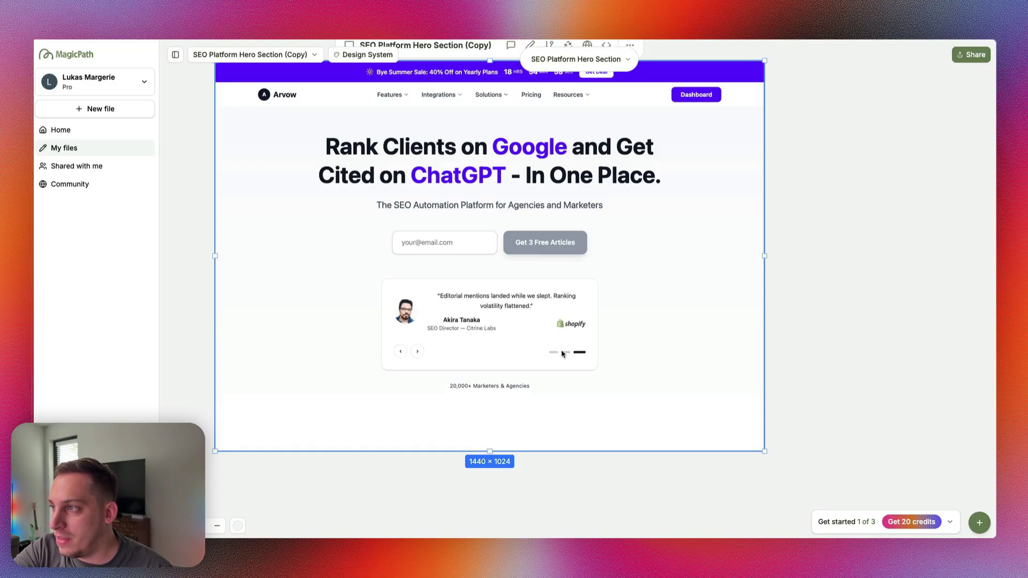
{"action": "left_click", "coordinate": [565, 352]}
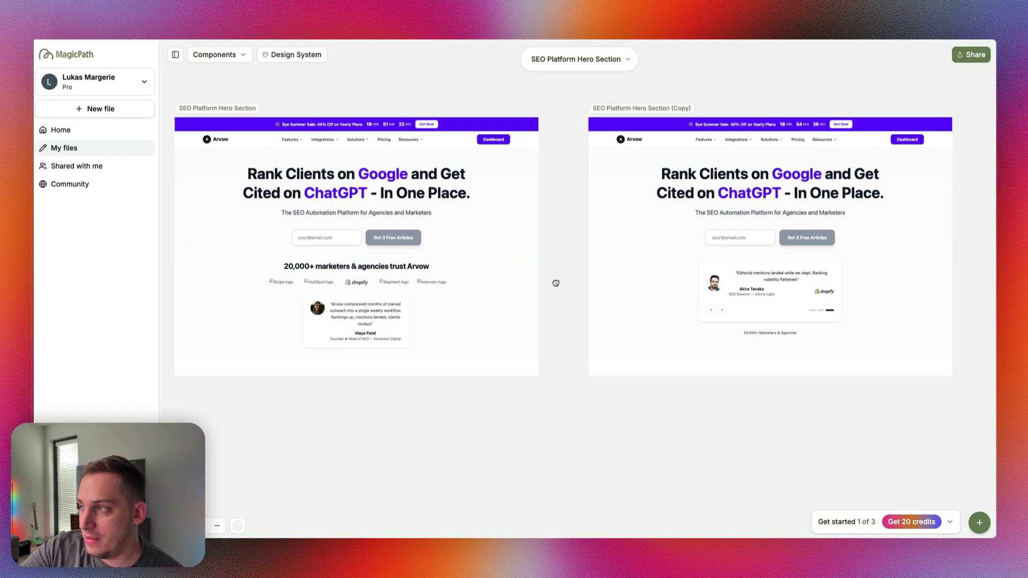
{"action": "left_click_drag", "start_coordinate": [555, 282], "coordinate": [514, 289]}
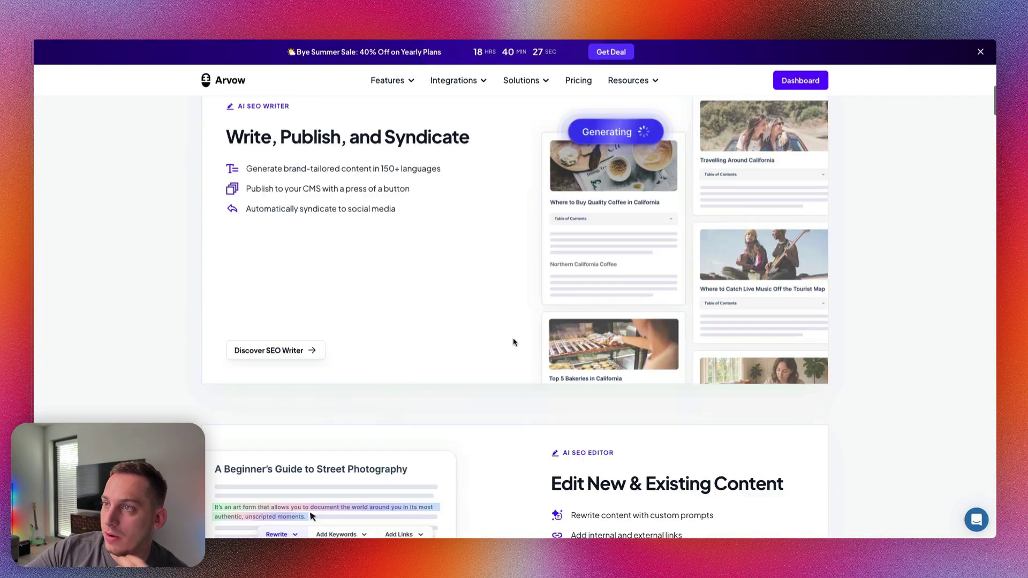
Scroll the Arvow site to the Write, Publish, and Syndicate SEO Writer feature section.
{"action": "scroll", "coordinate": [512, 342], "scroll_direction": "down", "scroll_amount": 2}
{"action": "scroll", "coordinate": [513, 342], "scroll_direction": "up", "scroll_amount": 10}
{"action": "scroll", "coordinate": [511, 339], "scroll_direction": "down", "scroll_amount": 8}
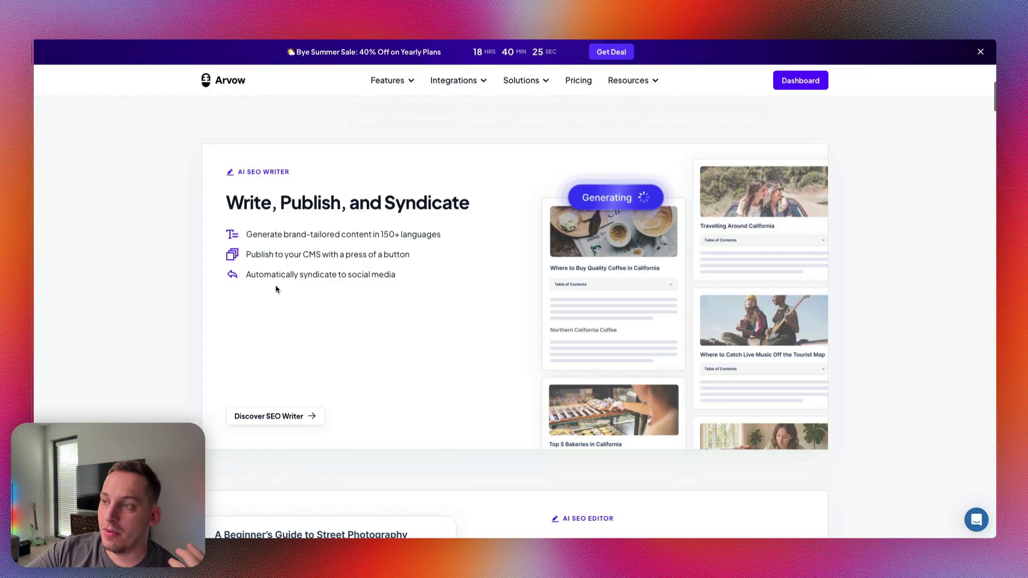
{"action": "scroll", "coordinate": [219, 213], "scroll_direction": "down", "scroll_amount": 5}
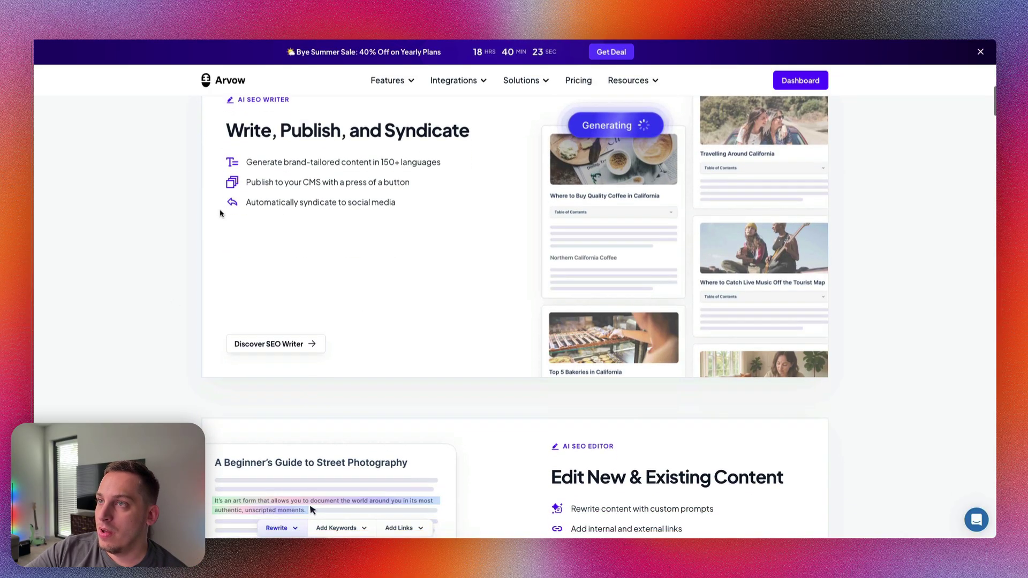
{"action": "scroll", "coordinate": [219, 213], "scroll_direction": "up", "scroll_amount": 4}
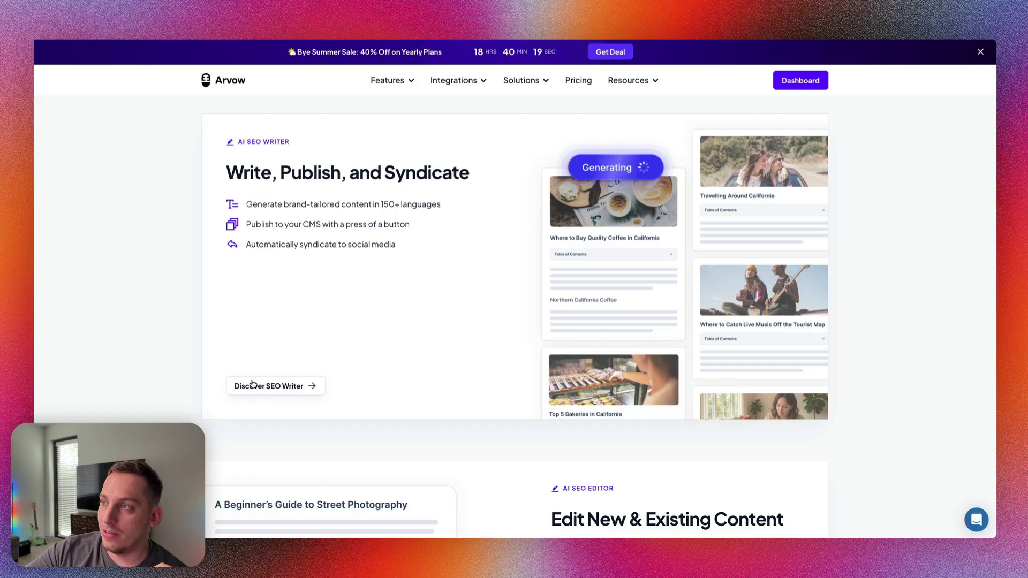
{"action": "scroll", "coordinate": [268, 321], "scroll_direction": "down", "scroll_amount": 6}
{"action": "scroll", "coordinate": [268, 323], "scroll_direction": "up", "scroll_amount": 6}
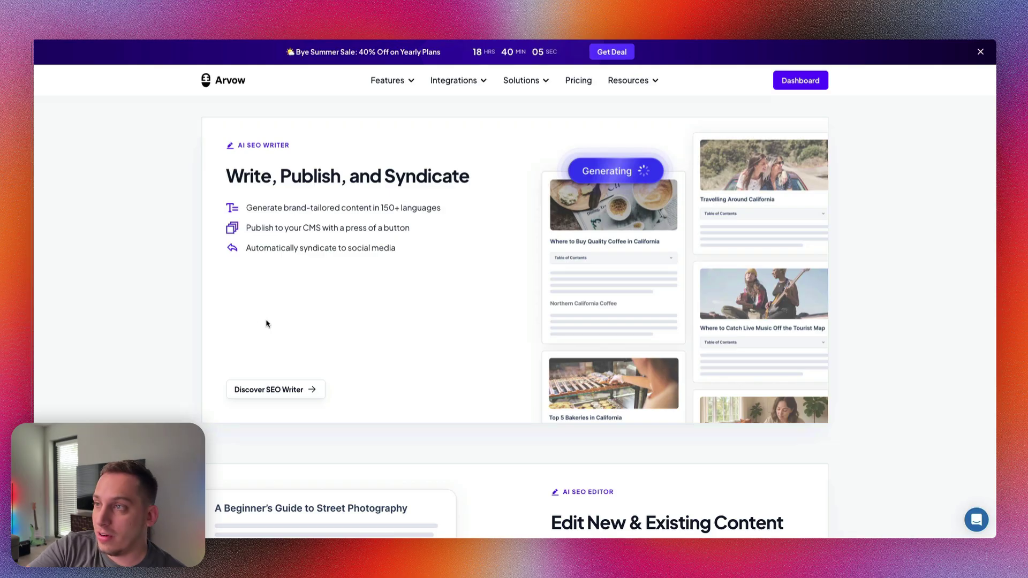
{"action": "scroll", "coordinate": [166, 360], "scroll_direction": "up", "scroll_amount": 1}
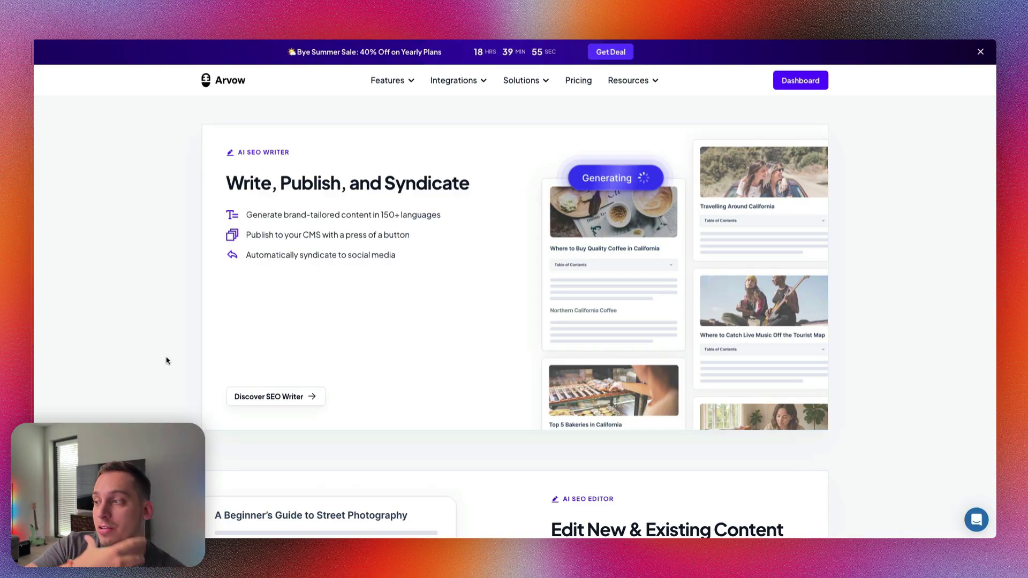
{"action": "key", "text": "super+Tab"}
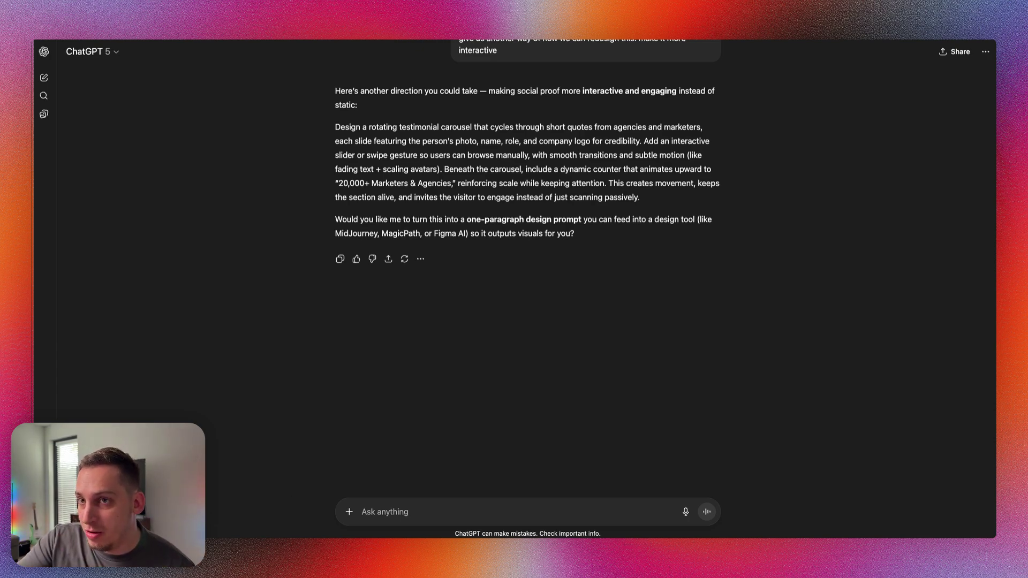
Attach five feature screenshots and ask how to show all Arvow features with less scrolling.
{"action": "key", "text": "super+Tab"}
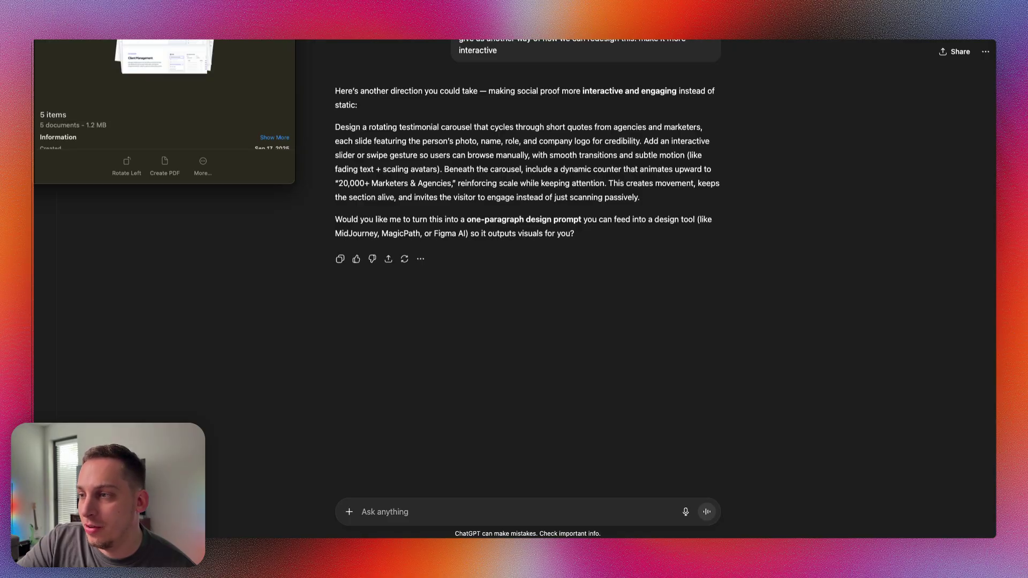
{"action": "left_click_drag", "start_coordinate": [164, 56], "coordinate": [437, 454]}
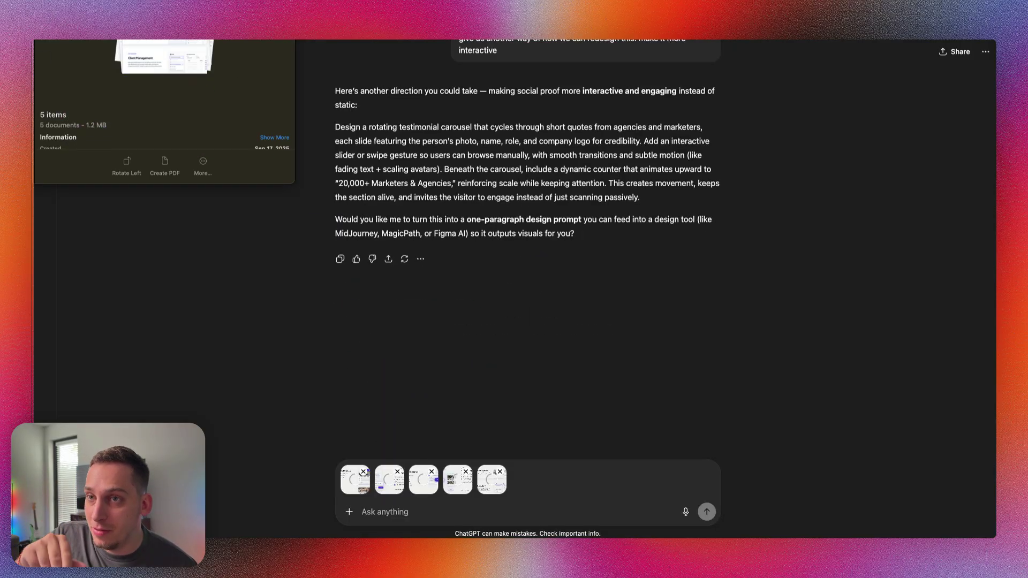
{"action": "type", "text": "these are the different features that arvow offer their users. right now, you have to scroll alot to view all of the features. what are three ways we can limit scrolling so that the users can have a good general overview of all the features in one vie"}
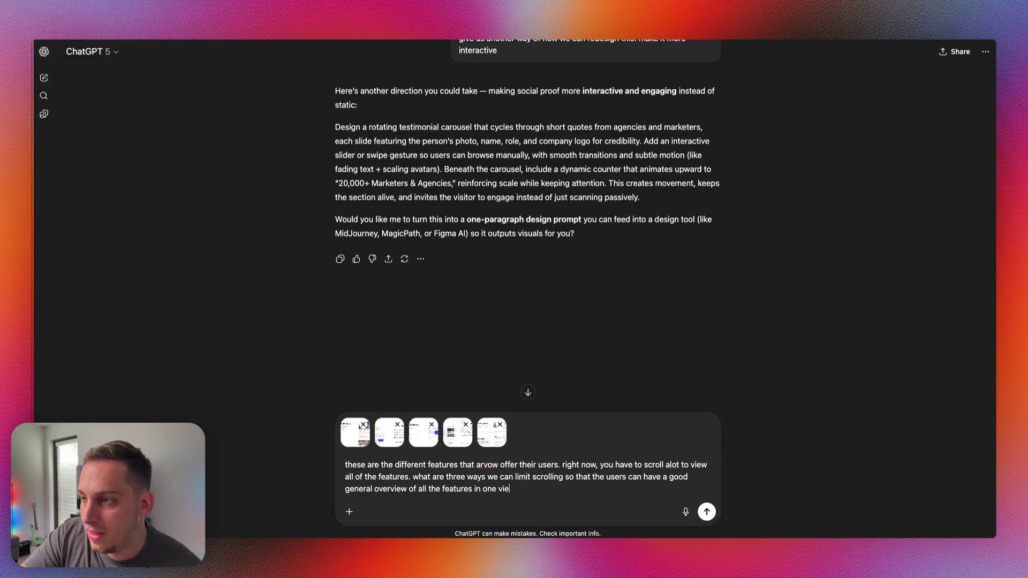
{"action": "type", "text": "w?"}
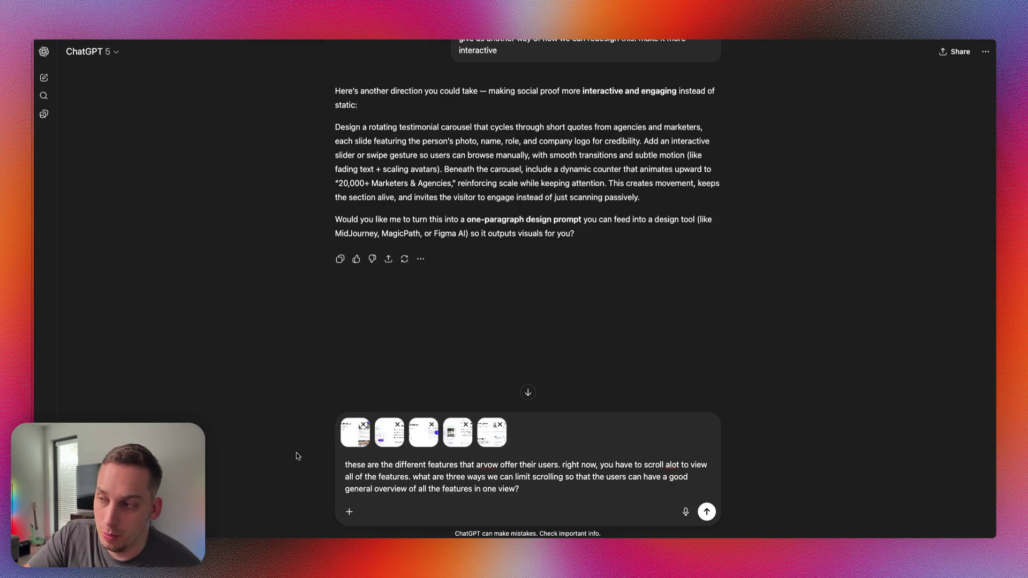
{"action": "key", "text": "Return"}
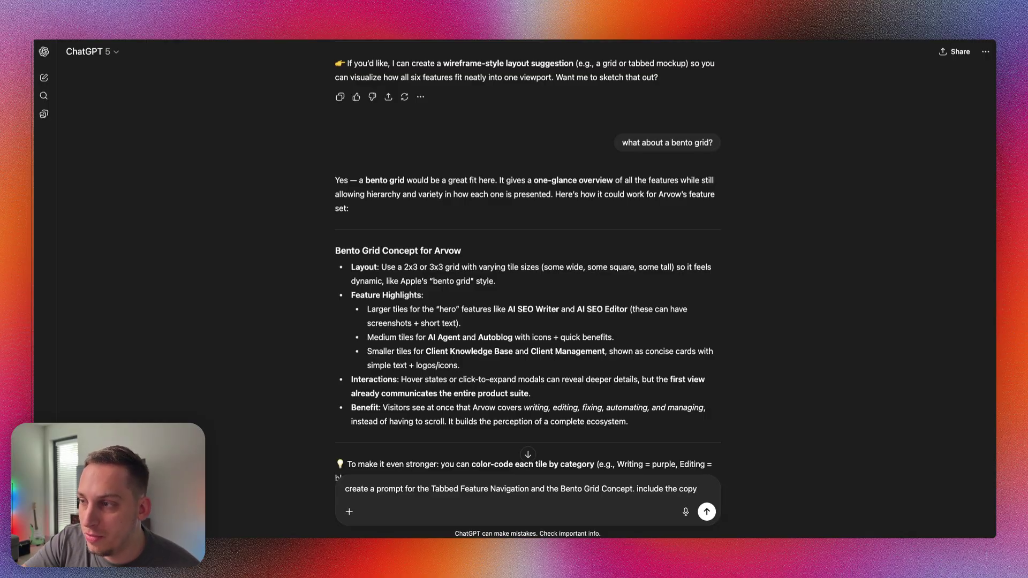
Request Tabbed Feature Navigation and Bento Grid prompts with copy, then select Prompt 1.
{"action": "scroll", "coordinate": [547, 405], "scroll_direction": "down", "scroll_amount": 2}
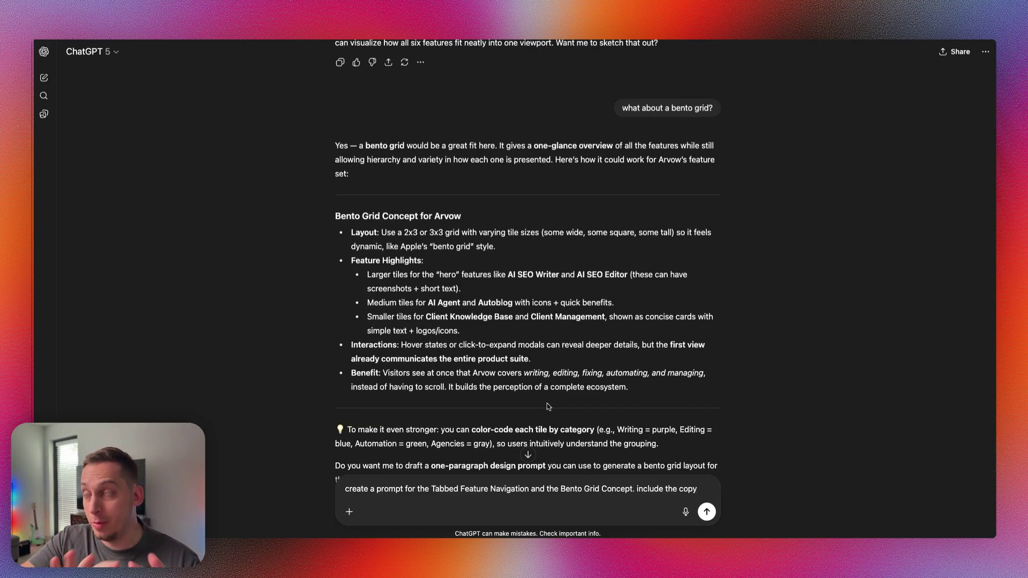
{"action": "key", "text": "Return"}
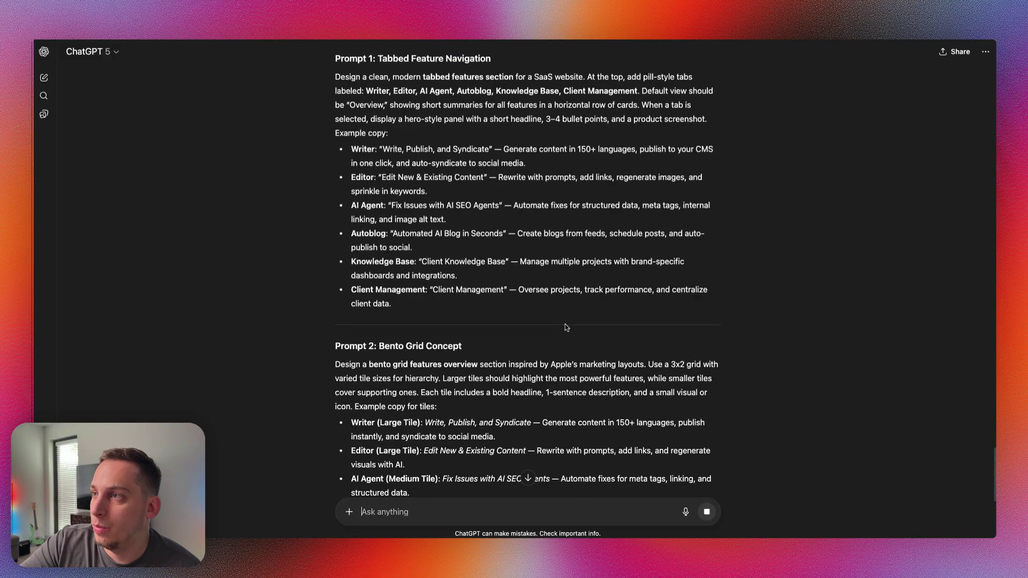
{"action": "scroll", "coordinate": [566, 328], "scroll_direction": "down", "scroll_amount": 2}
{"action": "scroll", "coordinate": [566, 328], "scroll_direction": "up", "scroll_amount": 2}
{"action": "scroll", "coordinate": [566, 328], "scroll_direction": "down", "scroll_amount": 1}
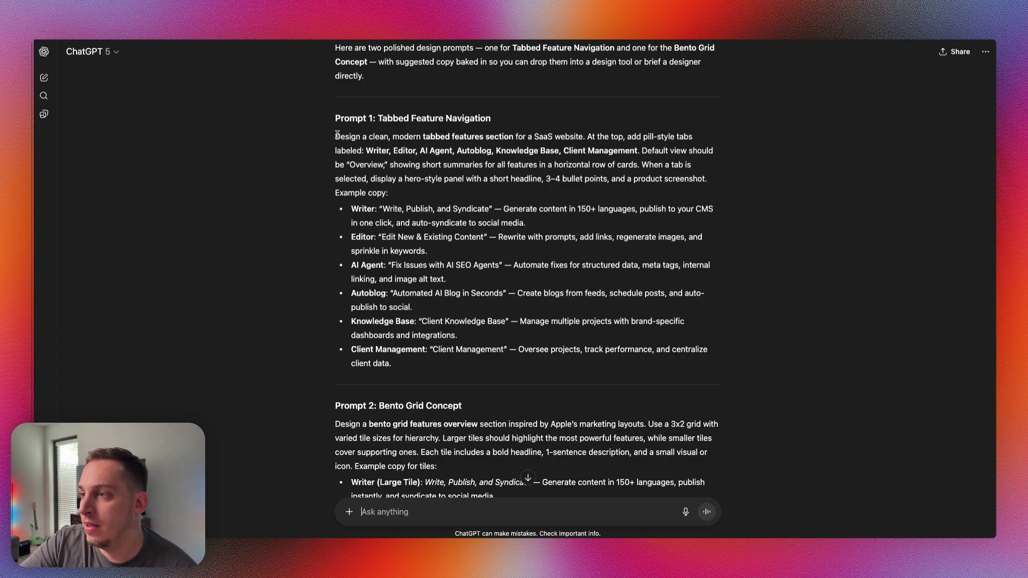
{"action": "left_click_drag", "start_coordinate": [336, 136], "coordinate": [448, 363]}
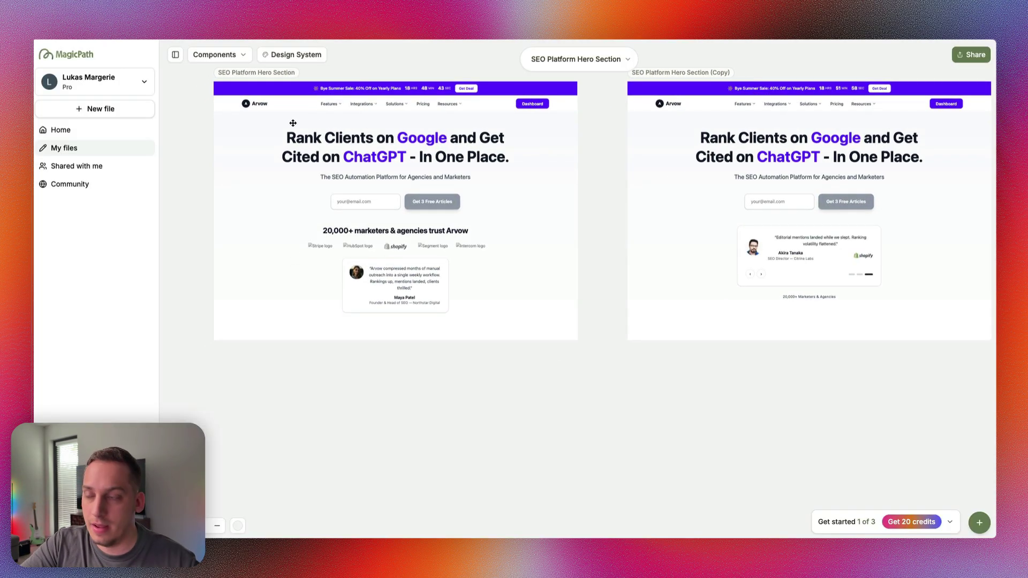
Duplicate the original hero frame, move the copy below the originals, and open its edit chat.
{"action": "left_click", "coordinate": [256, 75]}
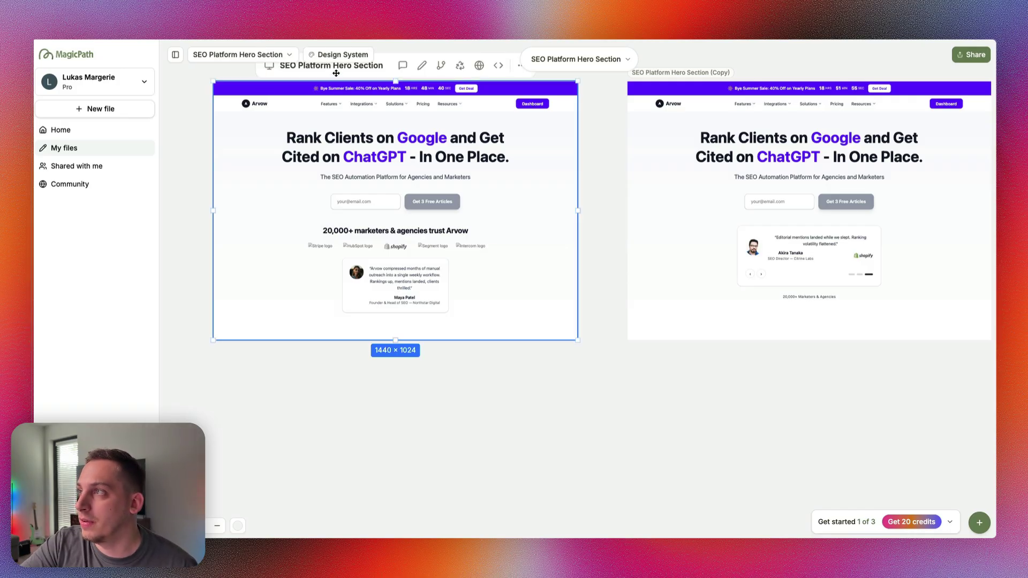
{"action": "key", "text": "super+c"}
{"action": "key", "text": "super+v"}
{"action": "left_click_drag", "start_coordinate": [709, 59], "coordinate": [304, 358]}
{"action": "scroll", "coordinate": [190, 360], "scroll_direction": "down", "scroll_amount": 2}
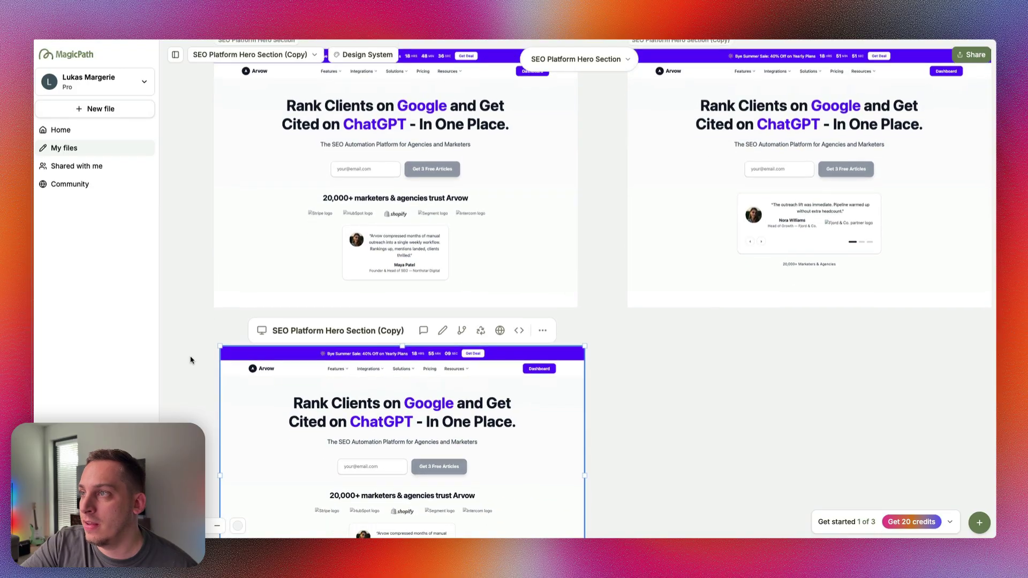
{"action": "scroll", "coordinate": [191, 360], "scroll_direction": "down", "scroll_amount": 5}
{"action": "left_click", "coordinate": [430, 184]}
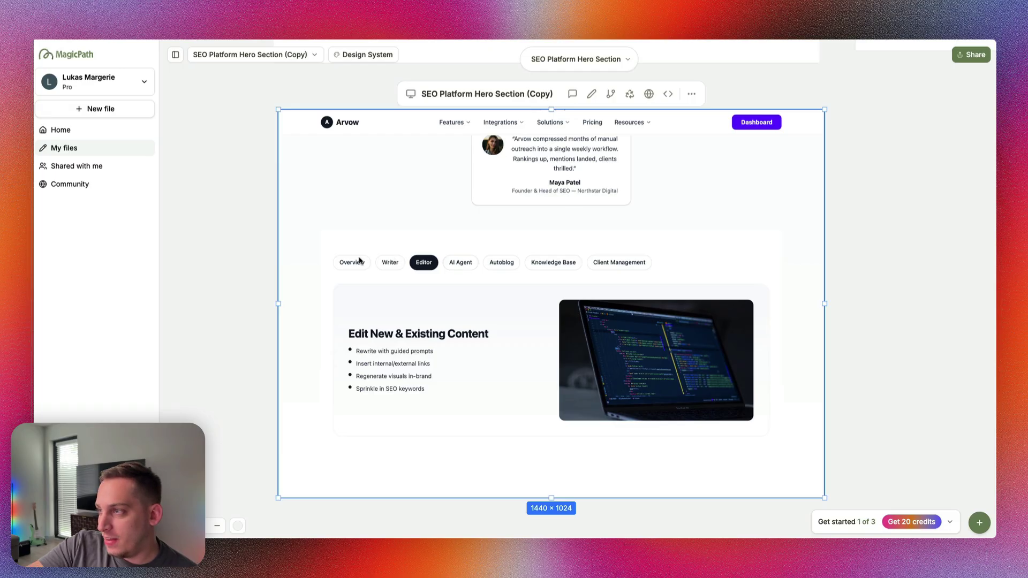
Preview the Writer, Editor, AI Agent, Autoblog, Knowledge Base and Client Management feature tabs.
{"action": "scroll", "coordinate": [355, 256], "scroll_direction": "up", "scroll_amount": 3}
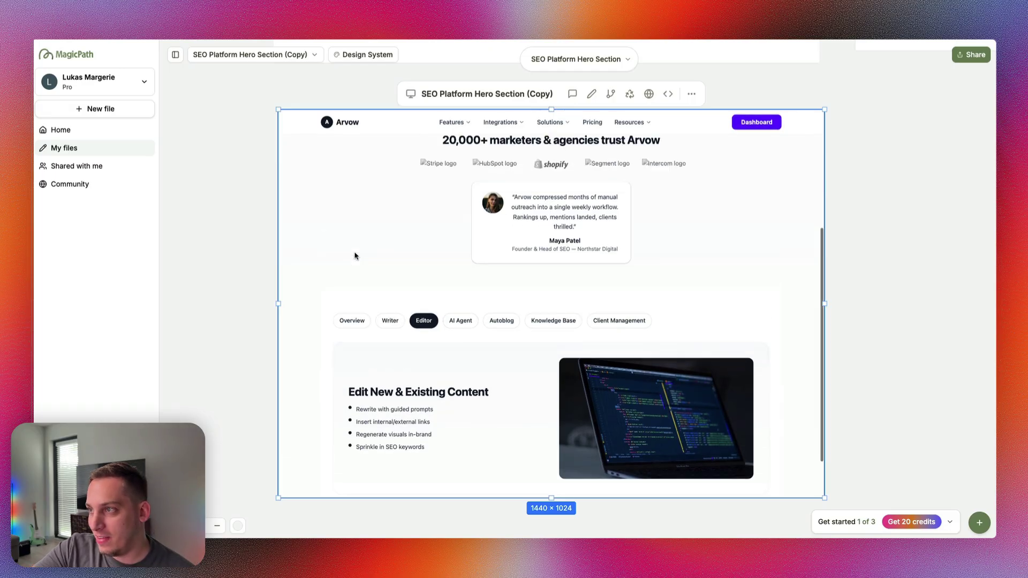
{"action": "scroll", "coordinate": [354, 256], "scroll_direction": "down", "scroll_amount": 1}
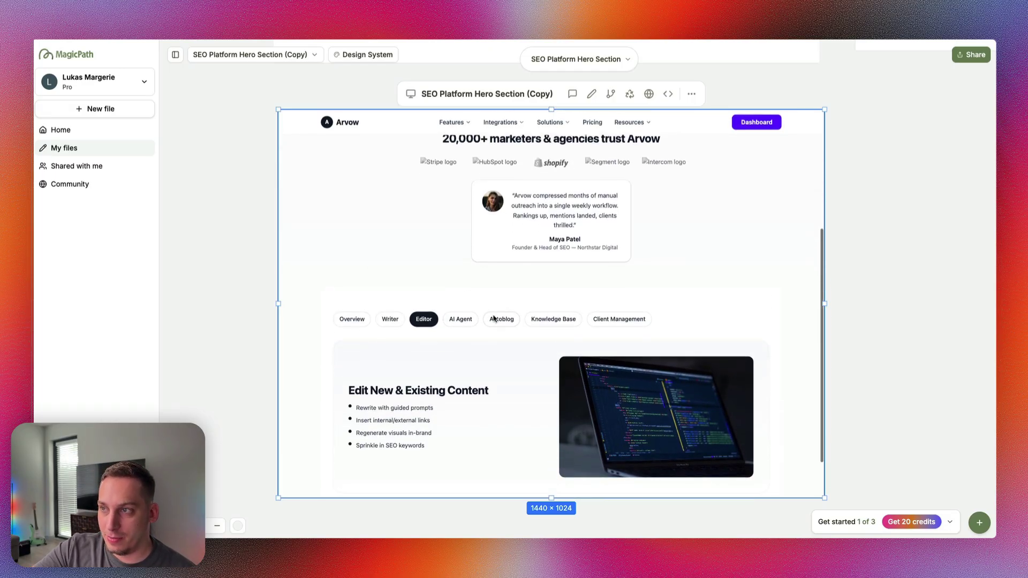
{"action": "left_click", "coordinate": [391, 324]}
{"action": "left_click", "coordinate": [434, 324]}
{"action": "left_click", "coordinate": [456, 324]}
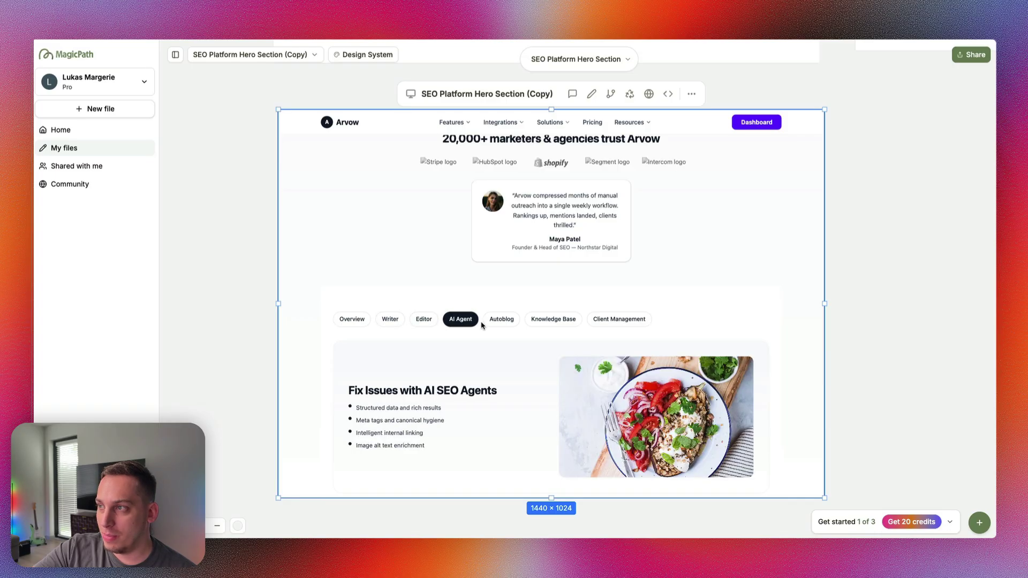
{"action": "left_click", "coordinate": [494, 324]}
{"action": "left_click", "coordinate": [537, 324]}
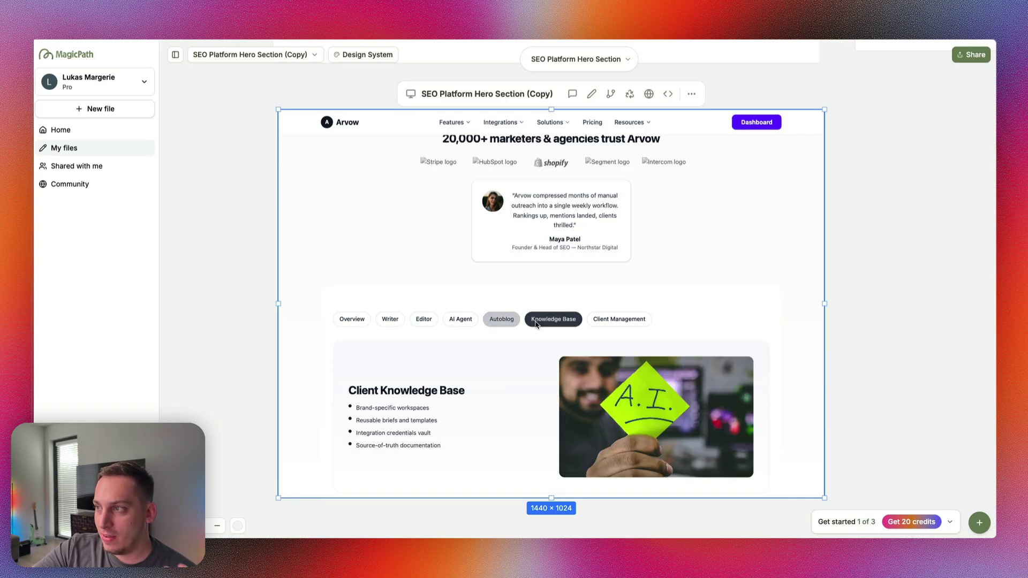
{"action": "left_click", "coordinate": [613, 320]}
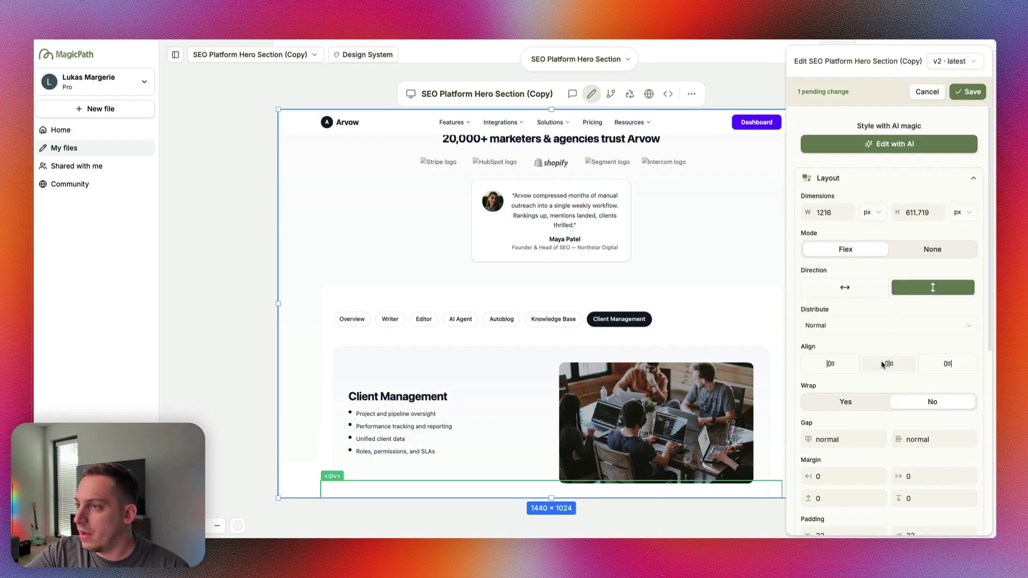
Center-align the feature tabs and content, save, then re-check each tab back to Overview.
{"action": "left_click", "coordinate": [885, 364]}
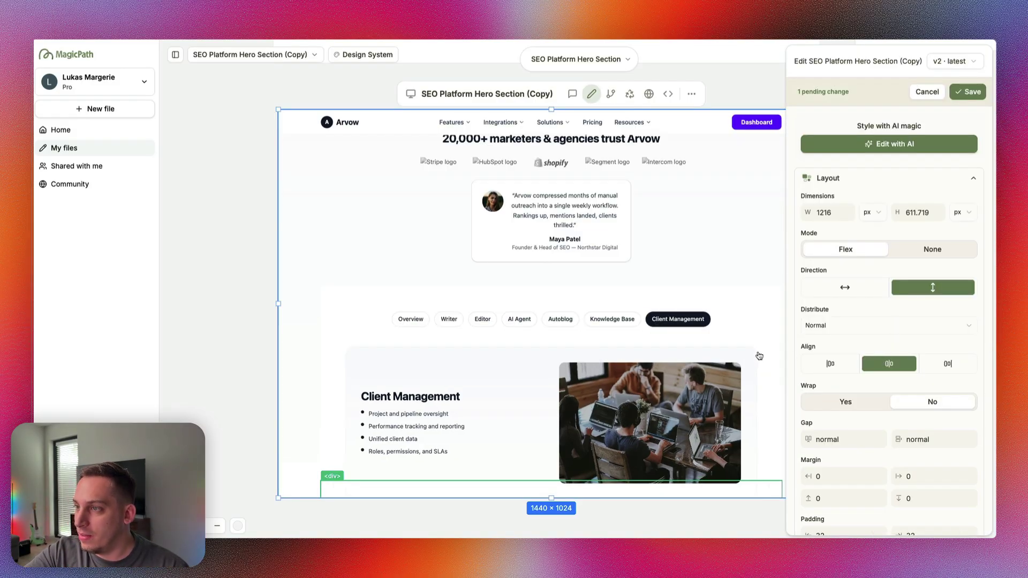
{"action": "key", "text": "super+s"}
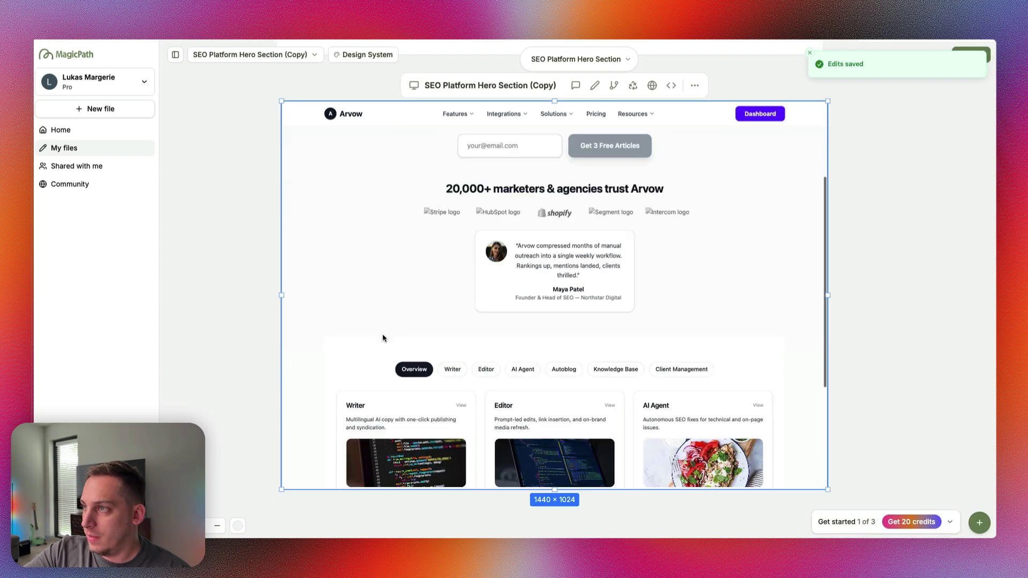
{"action": "left_click", "coordinate": [452, 247]}
{"action": "left_click", "coordinate": [522, 247]}
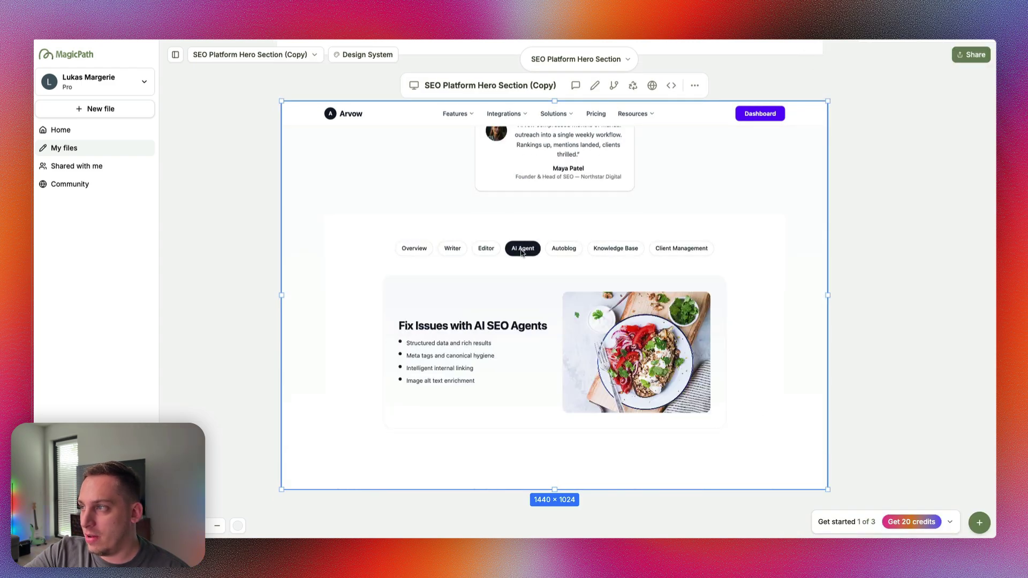
{"action": "left_click", "coordinate": [486, 248]}
{"action": "left_click", "coordinate": [573, 251]}
{"action": "left_click", "coordinate": [630, 249]}
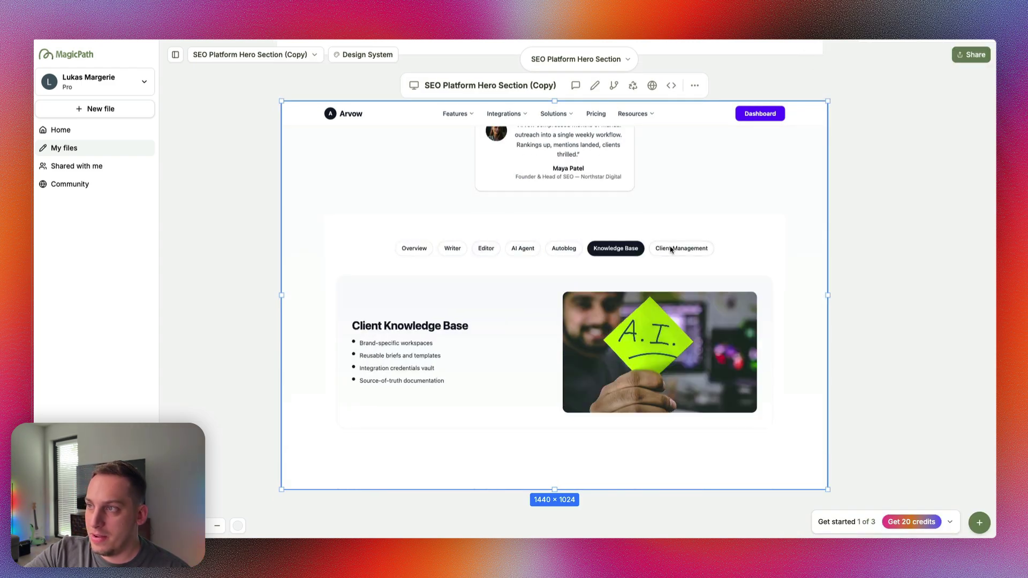
{"action": "left_click", "coordinate": [673, 249]}
{"action": "left_click", "coordinate": [565, 249]}
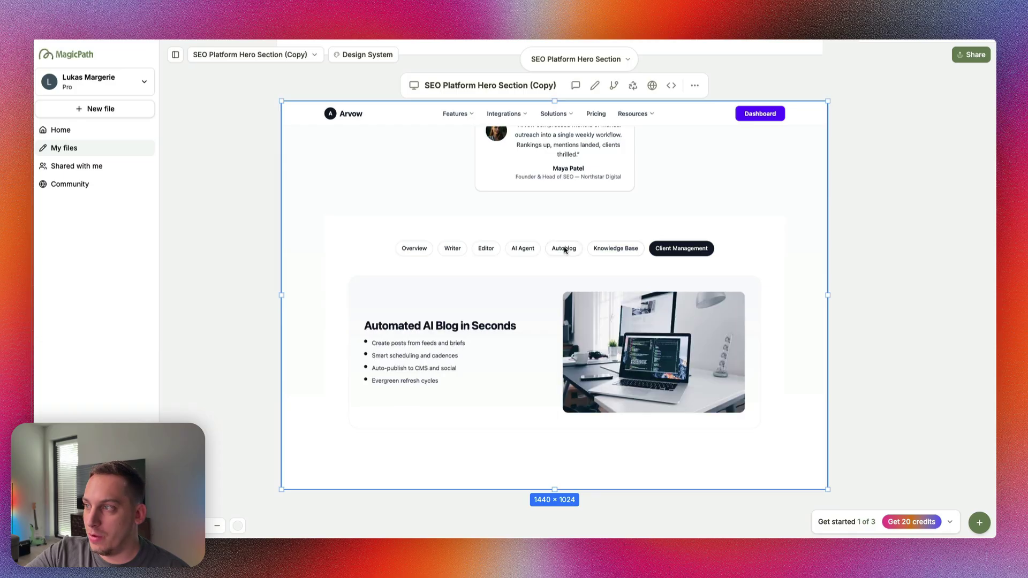
{"action": "left_click", "coordinate": [422, 252]}
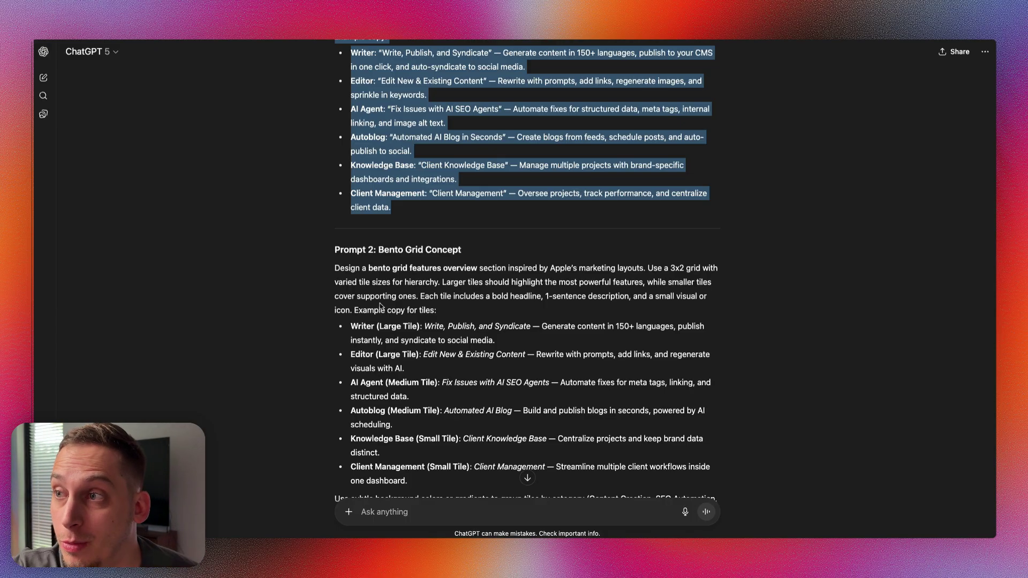
Copy ChatGPT's Prompt 2 Bento Grid Concept text, from 'Design a' to 'one dashboard.'.
{"action": "left_click_drag", "start_coordinate": [334, 267], "coordinate": [423, 312]}
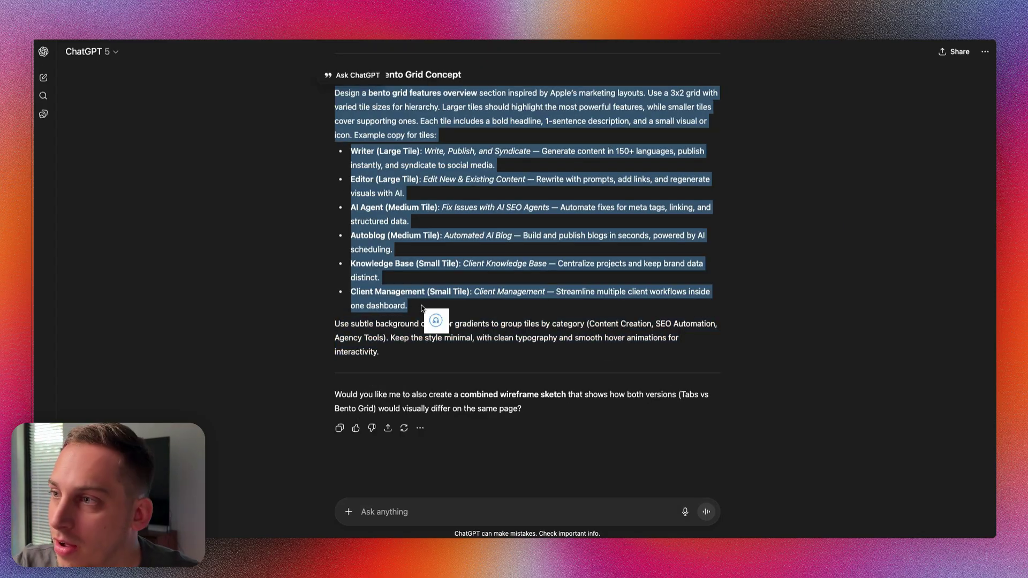
{"action": "left_click", "coordinate": [434, 320]}
{"action": "left_click_drag", "start_coordinate": [333, 325], "coordinate": [492, 320]}
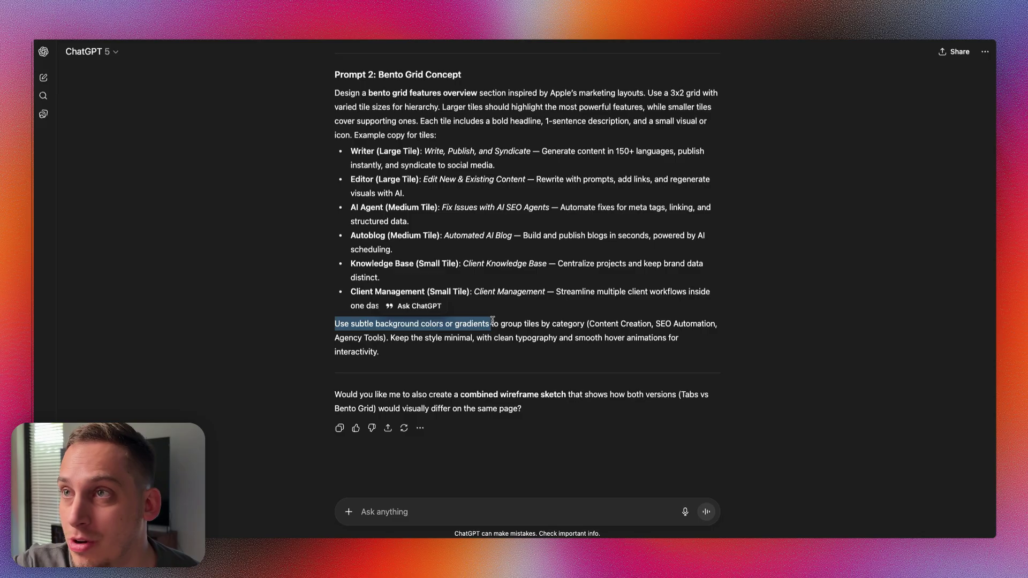
{"action": "left_click", "coordinate": [501, 319]}
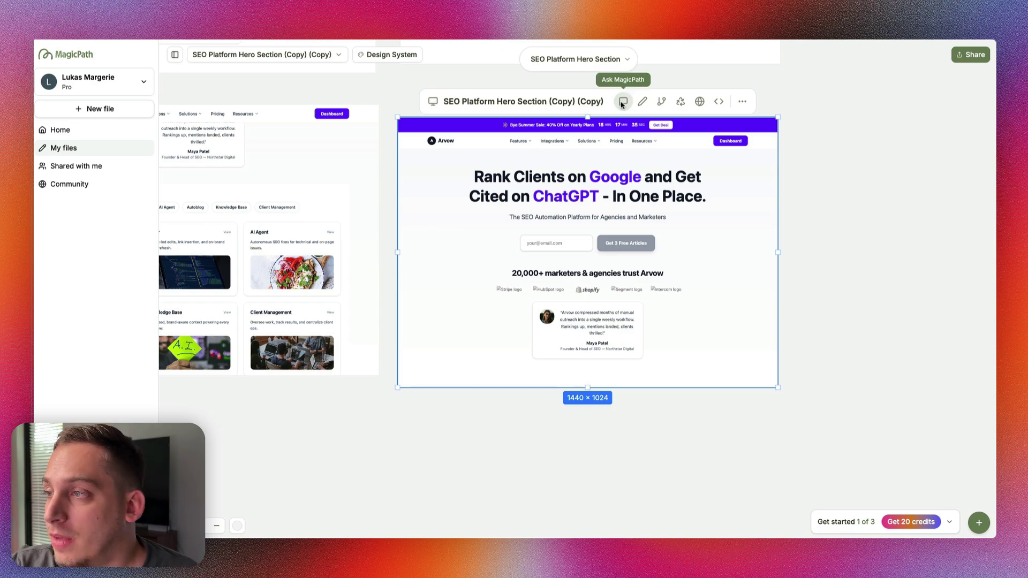
Paste the bento grid prompt into the Ask MagicPath chat and send it.
{"action": "left_click", "coordinate": [622, 103]}
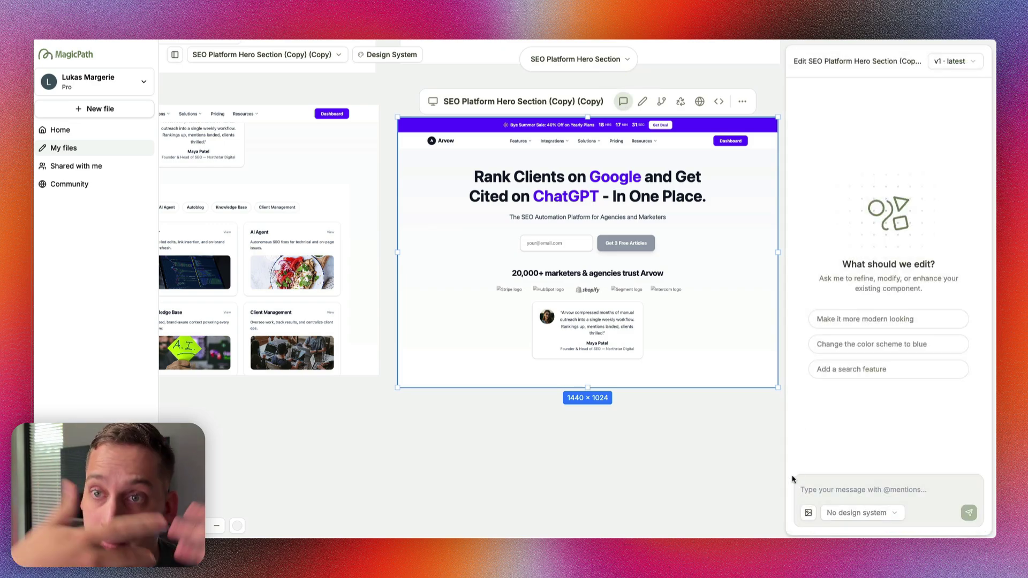
{"action": "key", "text": "ctrl+v"}
{"action": "scroll", "coordinate": [875, 481], "scroll_direction": "up", "scroll_amount": 1}
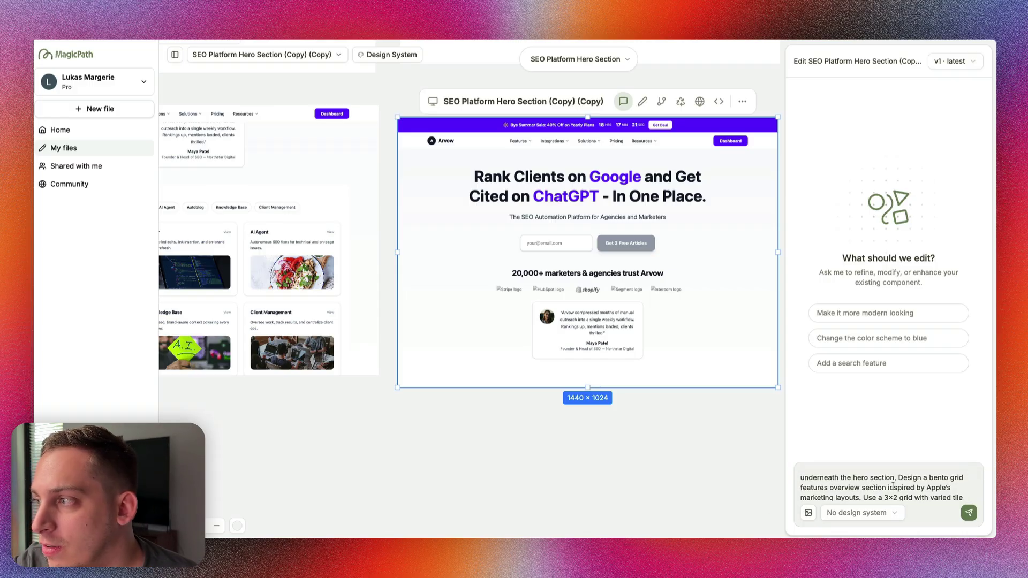
{"action": "scroll", "coordinate": [892, 486], "scroll_direction": "down", "scroll_amount": 2}
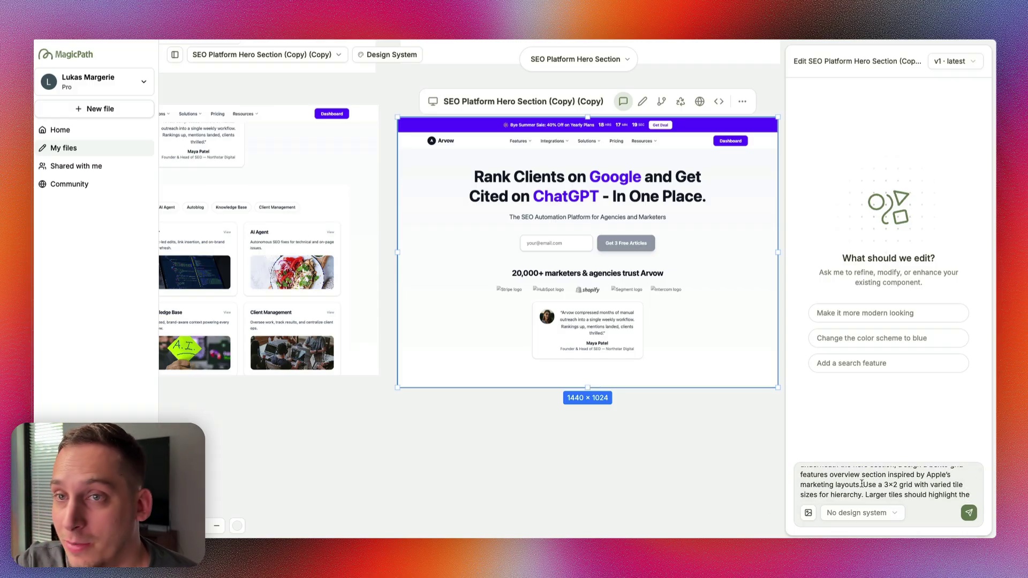
{"action": "left_click", "coordinate": [969, 513]}
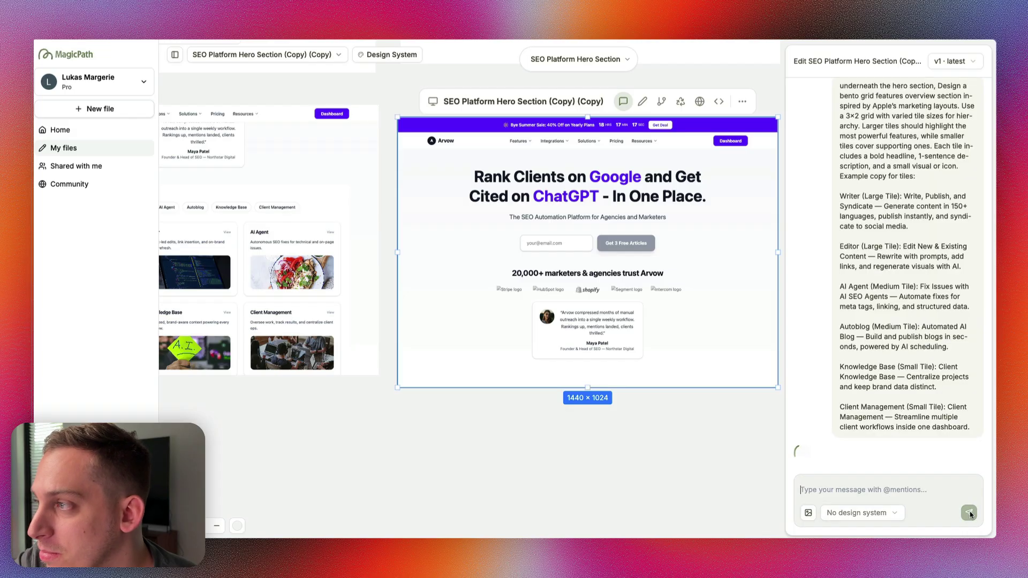
{"action": "scroll", "coordinate": [705, 275], "scroll_direction": "down", "scroll_amount": 3}
{"action": "scroll", "coordinate": [706, 273], "scroll_direction": "down", "scroll_amount": 5}
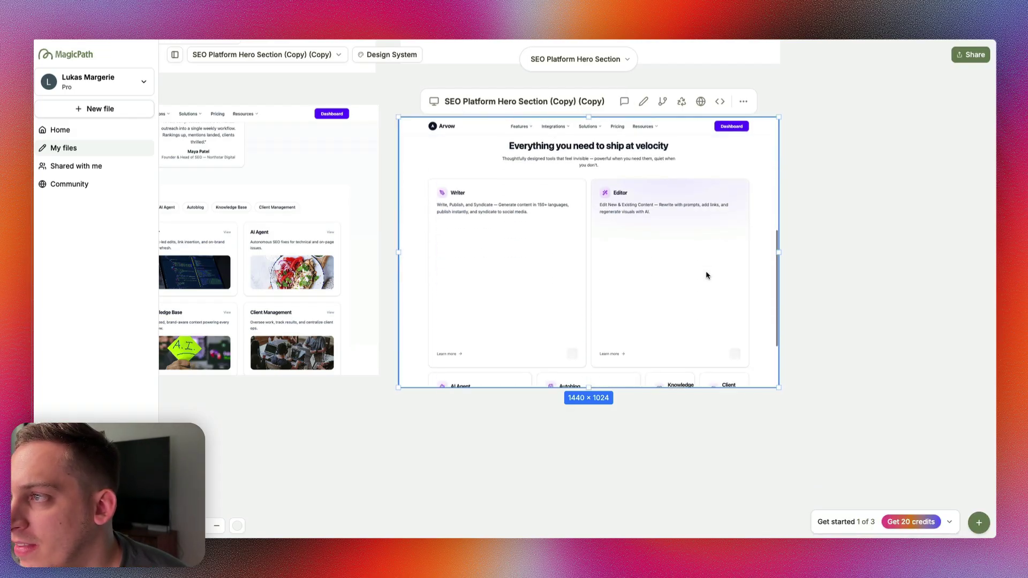
{"action": "scroll", "coordinate": [536, 245], "scroll_direction": "up", "scroll_amount": 1}
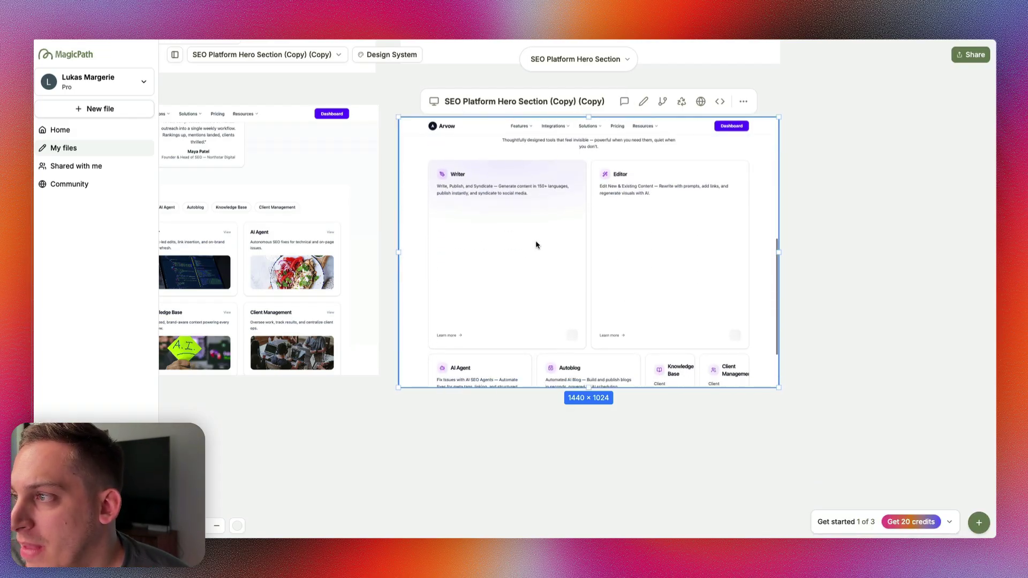
{"action": "scroll", "coordinate": [536, 245], "scroll_direction": "down", "scroll_amount": 3}
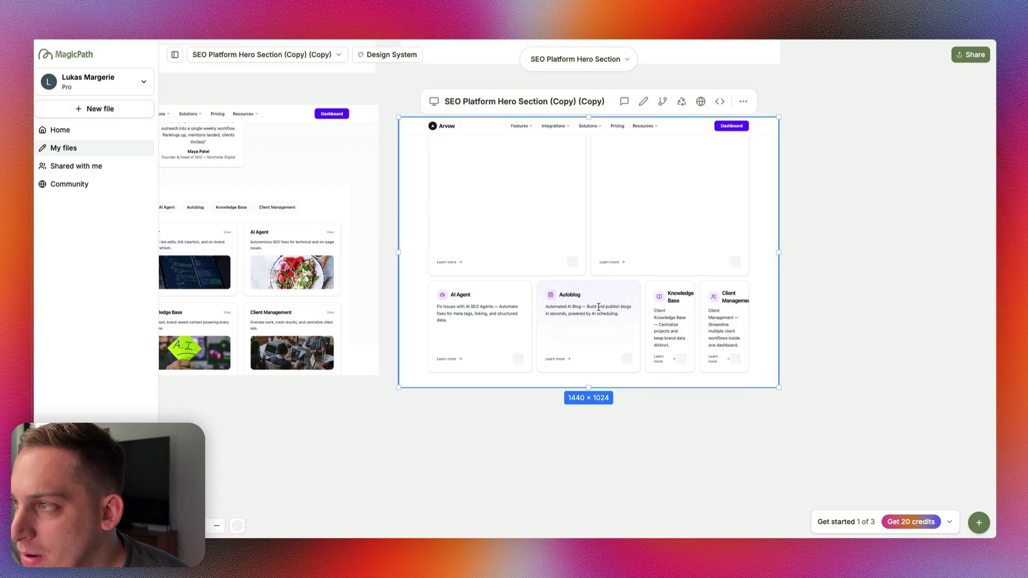
{"action": "scroll", "coordinate": [531, 206], "scroll_direction": "up", "scroll_amount": 1}
{"action": "scroll", "coordinate": [531, 206], "scroll_direction": "up", "scroll_amount": 1}
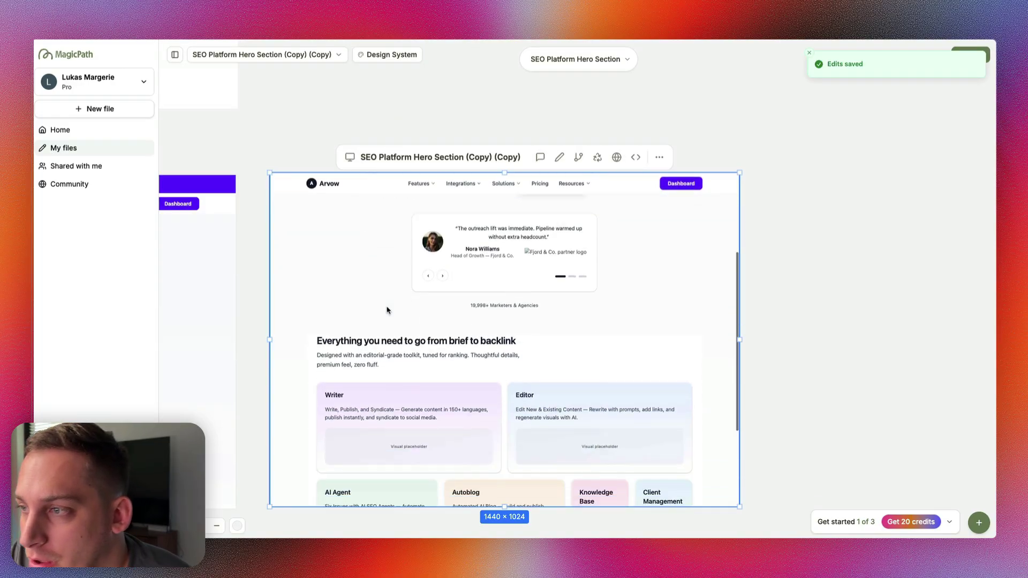
Scroll through the new bento section, then pan the canvas to view all five hero variants.
{"action": "scroll", "coordinate": [386, 309], "scroll_direction": "down", "scroll_amount": 3}
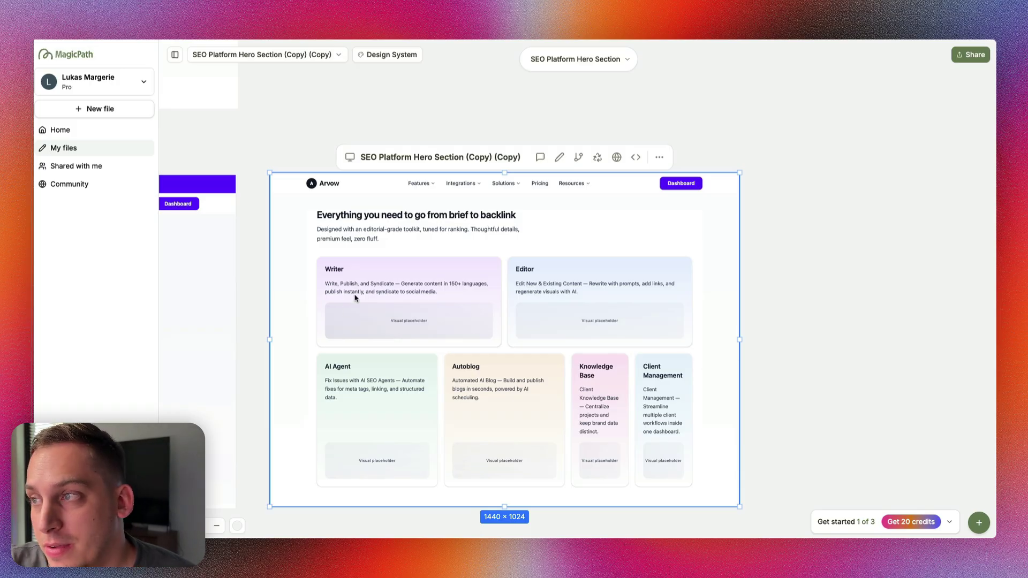
{"action": "scroll", "coordinate": [536, 269], "scroll_direction": "up", "scroll_amount": 5}
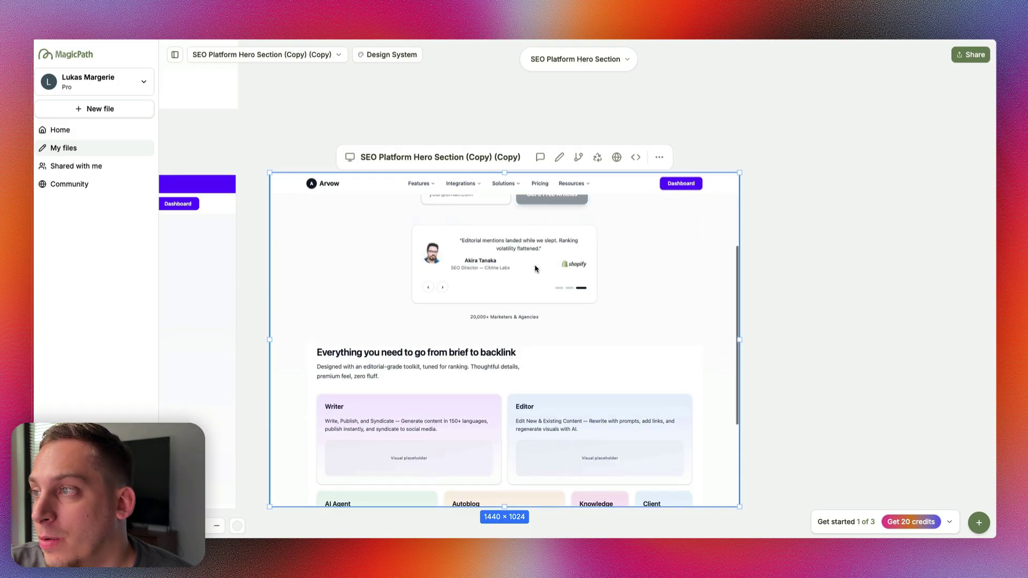
{"action": "scroll", "coordinate": [647, 345], "scroll_direction": "down", "scroll_amount": 5}
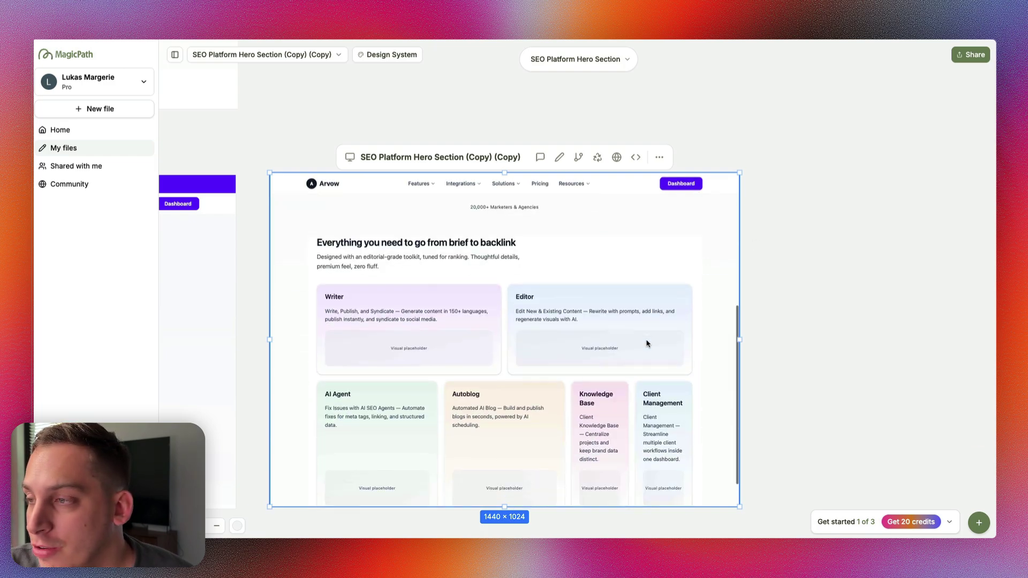
{"action": "scroll", "coordinate": [650, 349], "scroll_direction": "down", "scroll_amount": 5}
{"action": "left_click_drag", "start_coordinate": [420, 443], "coordinate": [555, 490]}
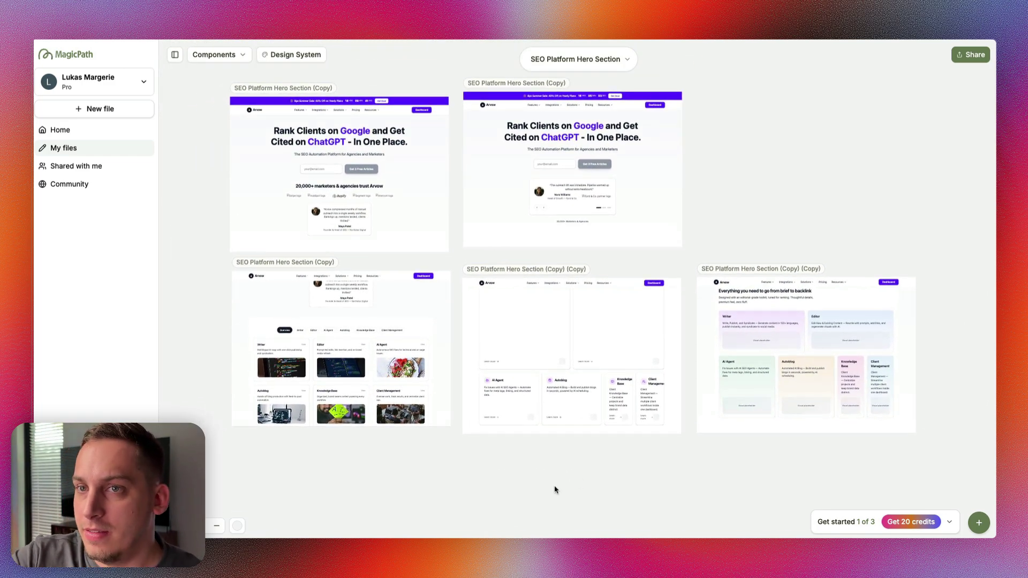